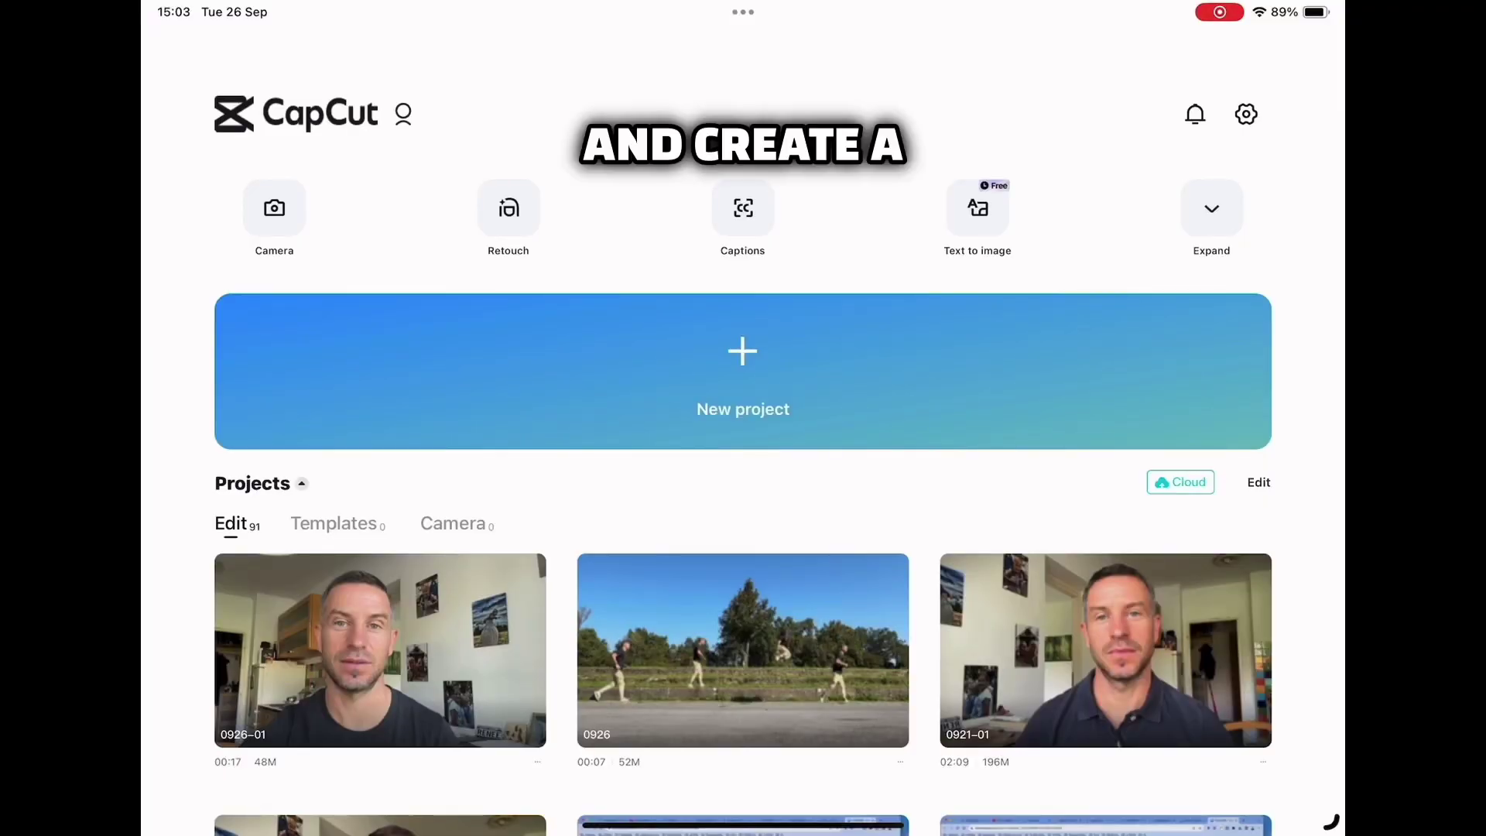
Step: Create a new project from the 00:11 tree walking clip in Recents
left_click(743, 349)
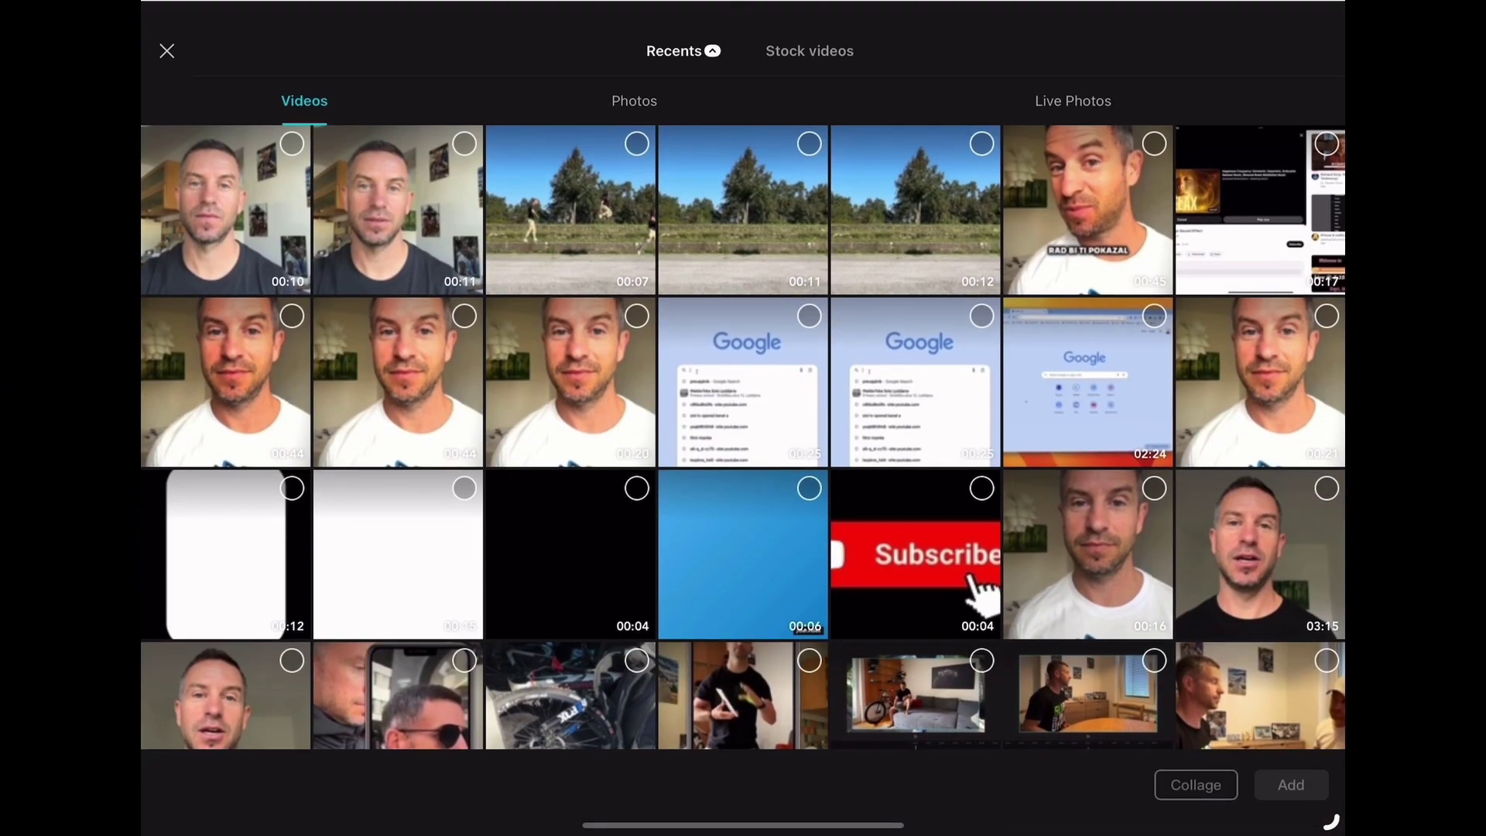
left_click(743, 209)
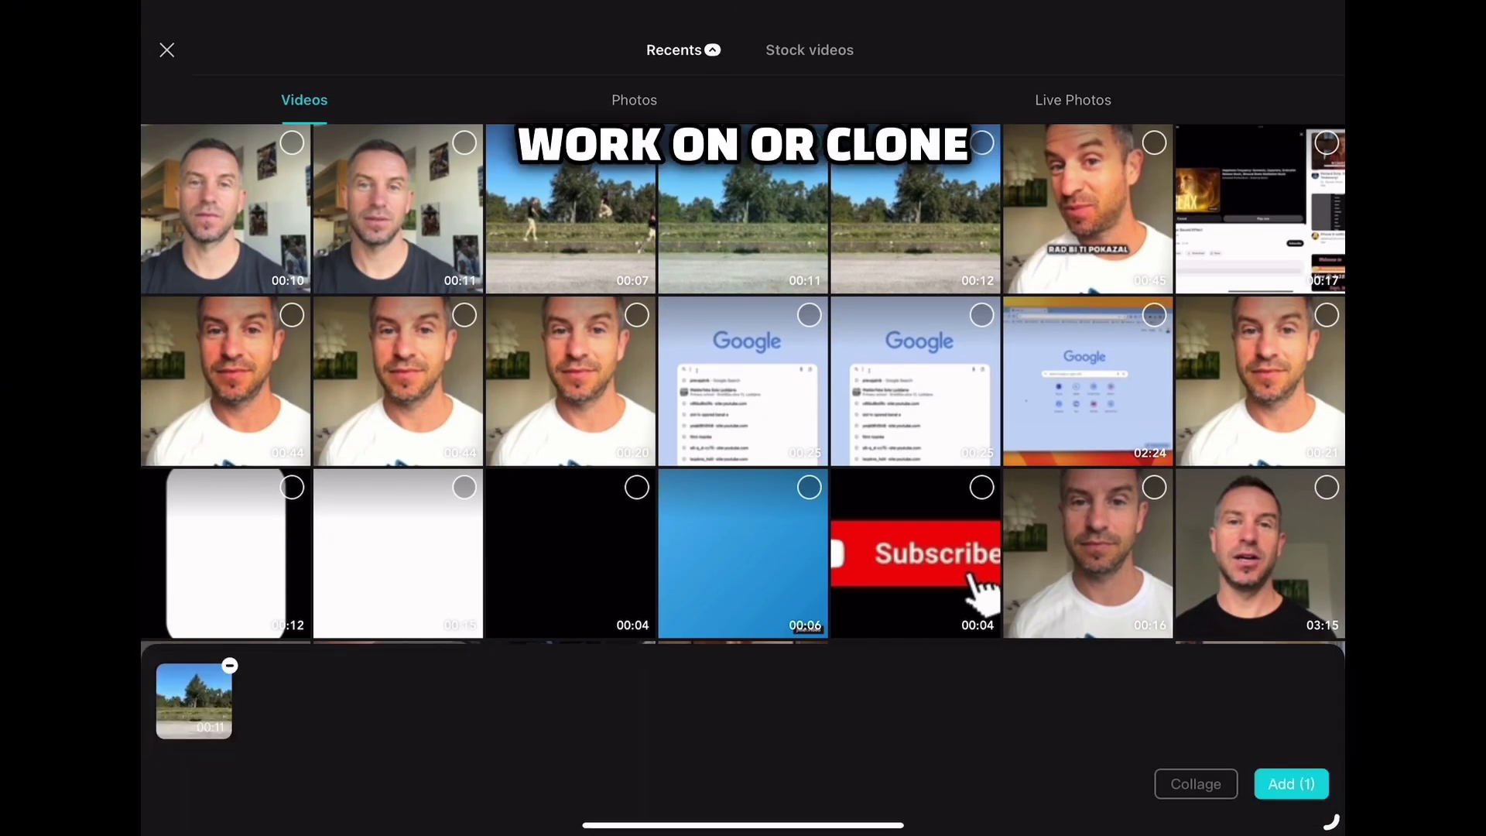
left_click(1291, 784)
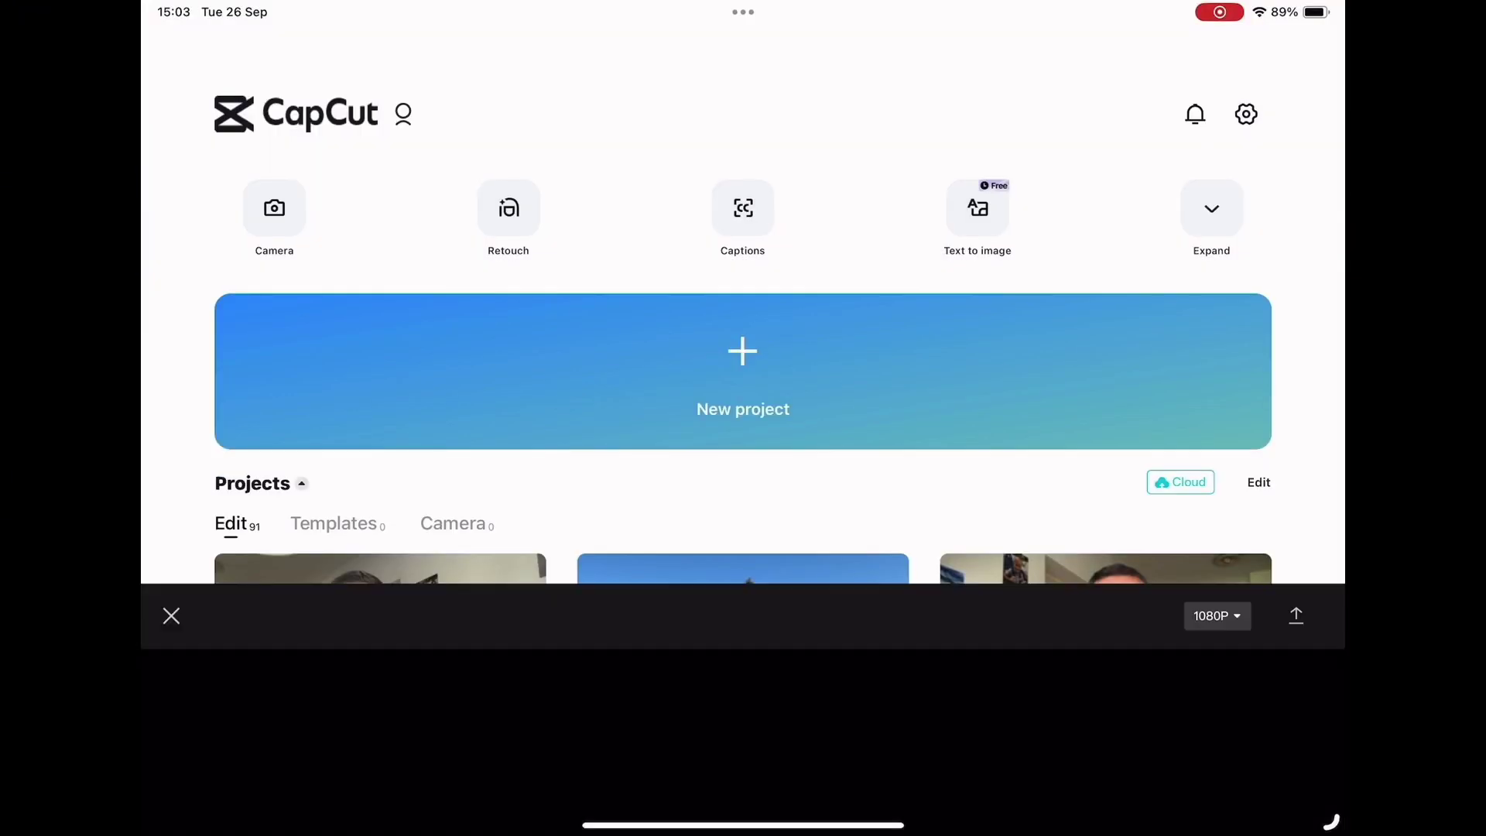
scroll(743, 612, "right", 3)
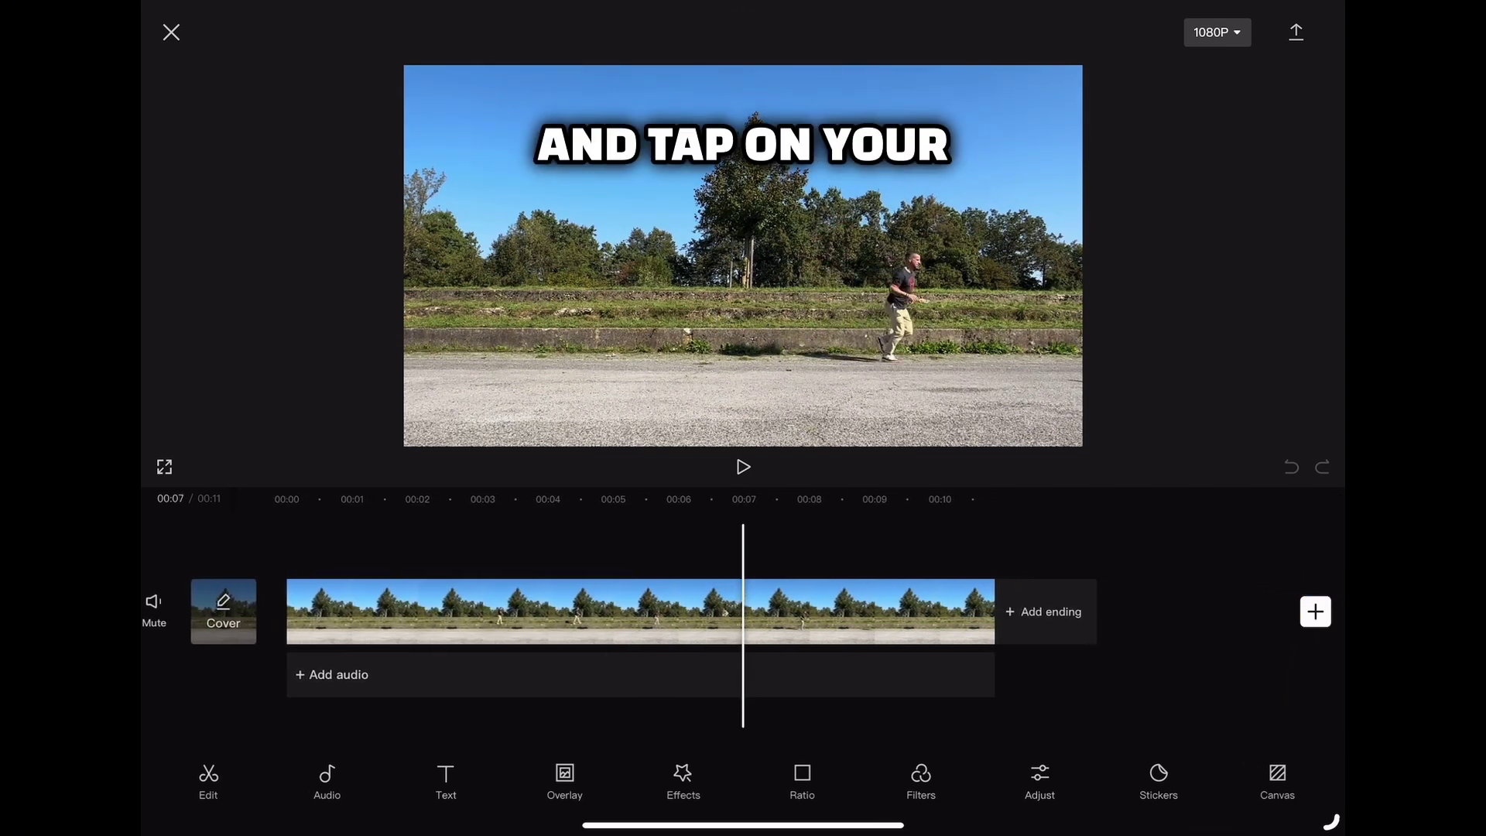
Step: Copy the walking clip, move the copy to an overlay track, and align it at 00:00
left_click(636, 636)
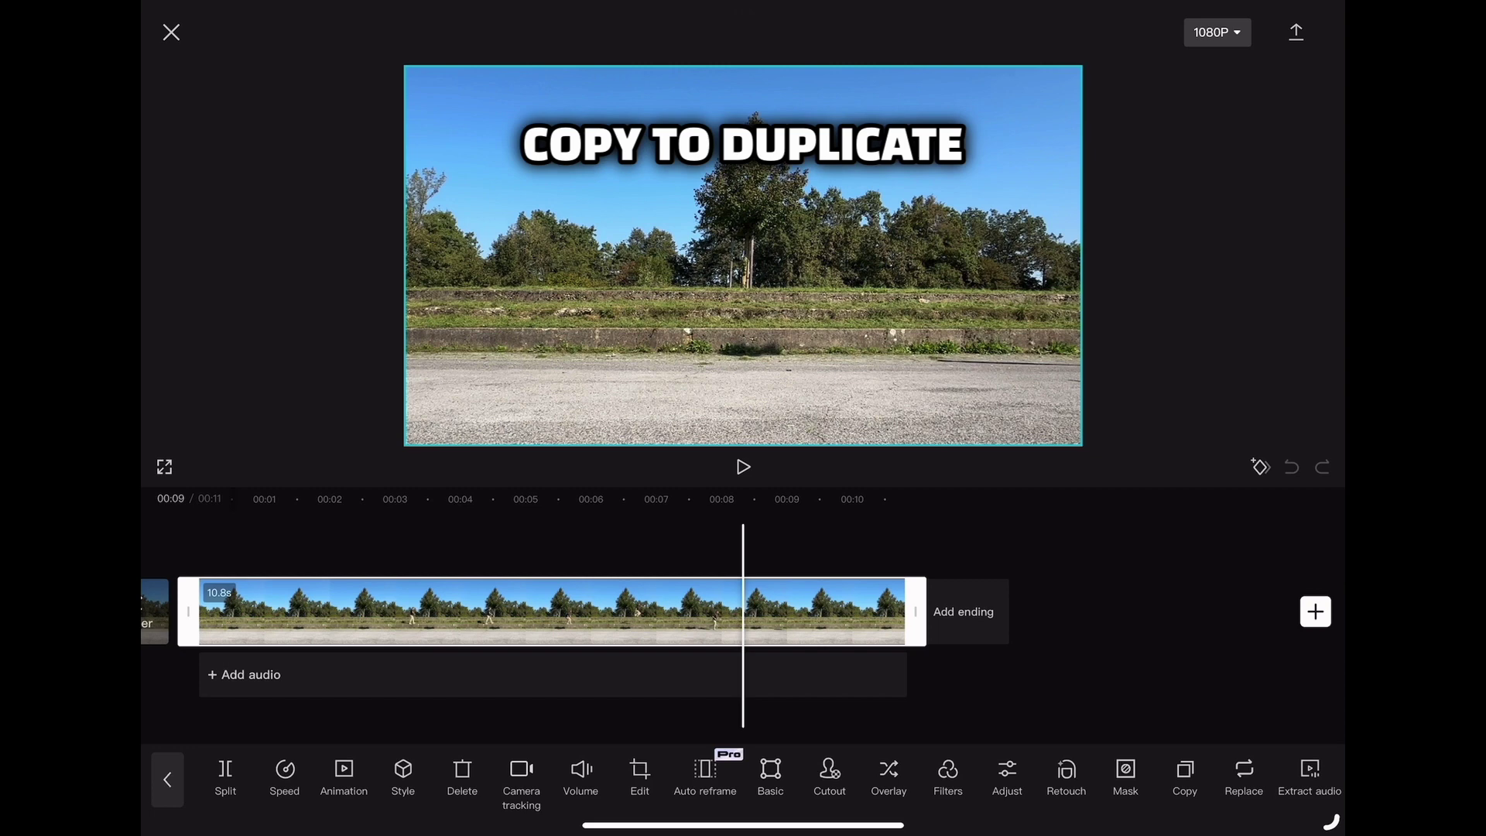
left_click(1185, 776)
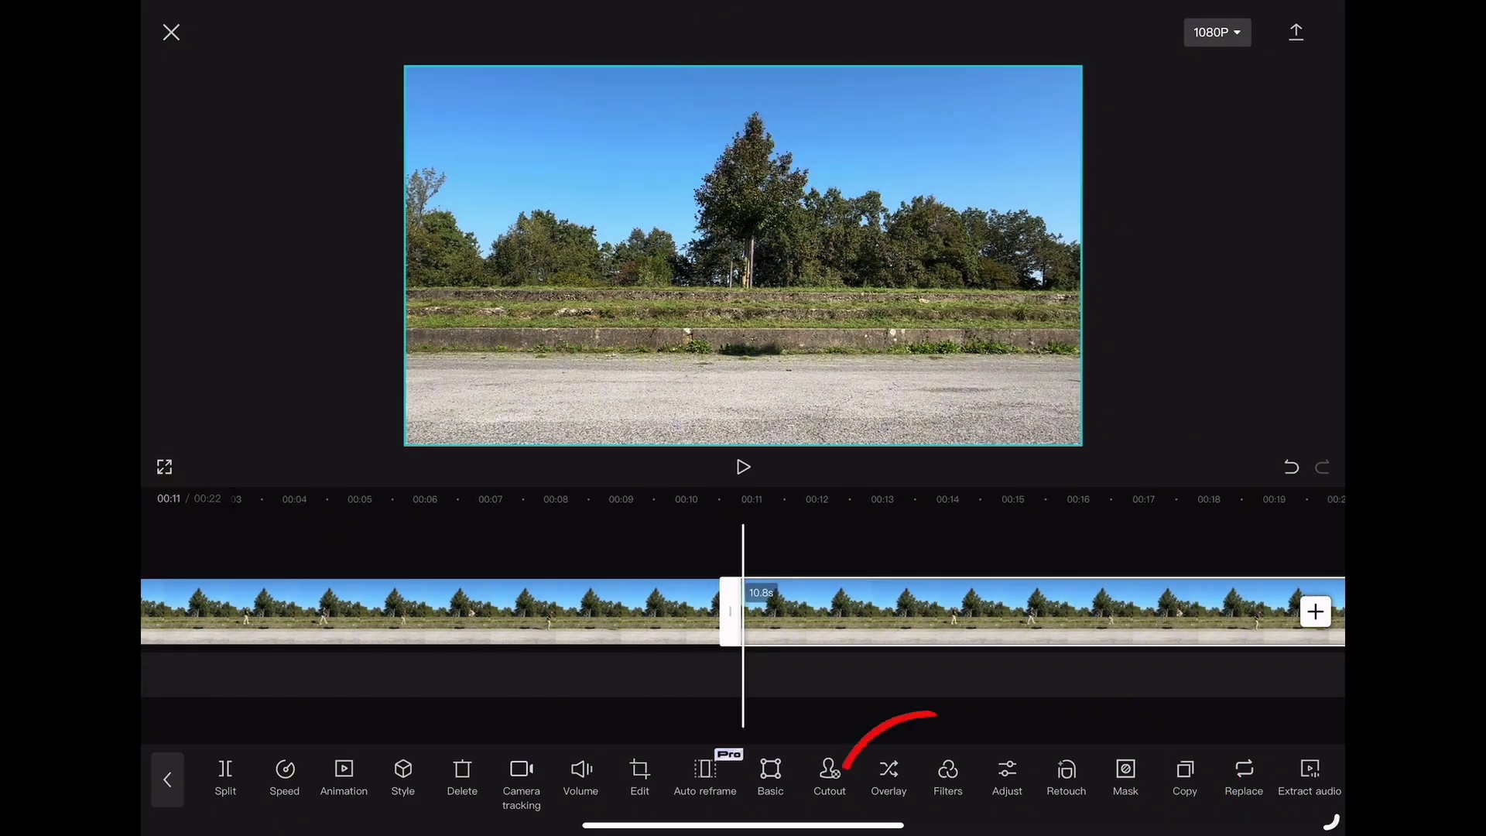
left_click(889, 776)
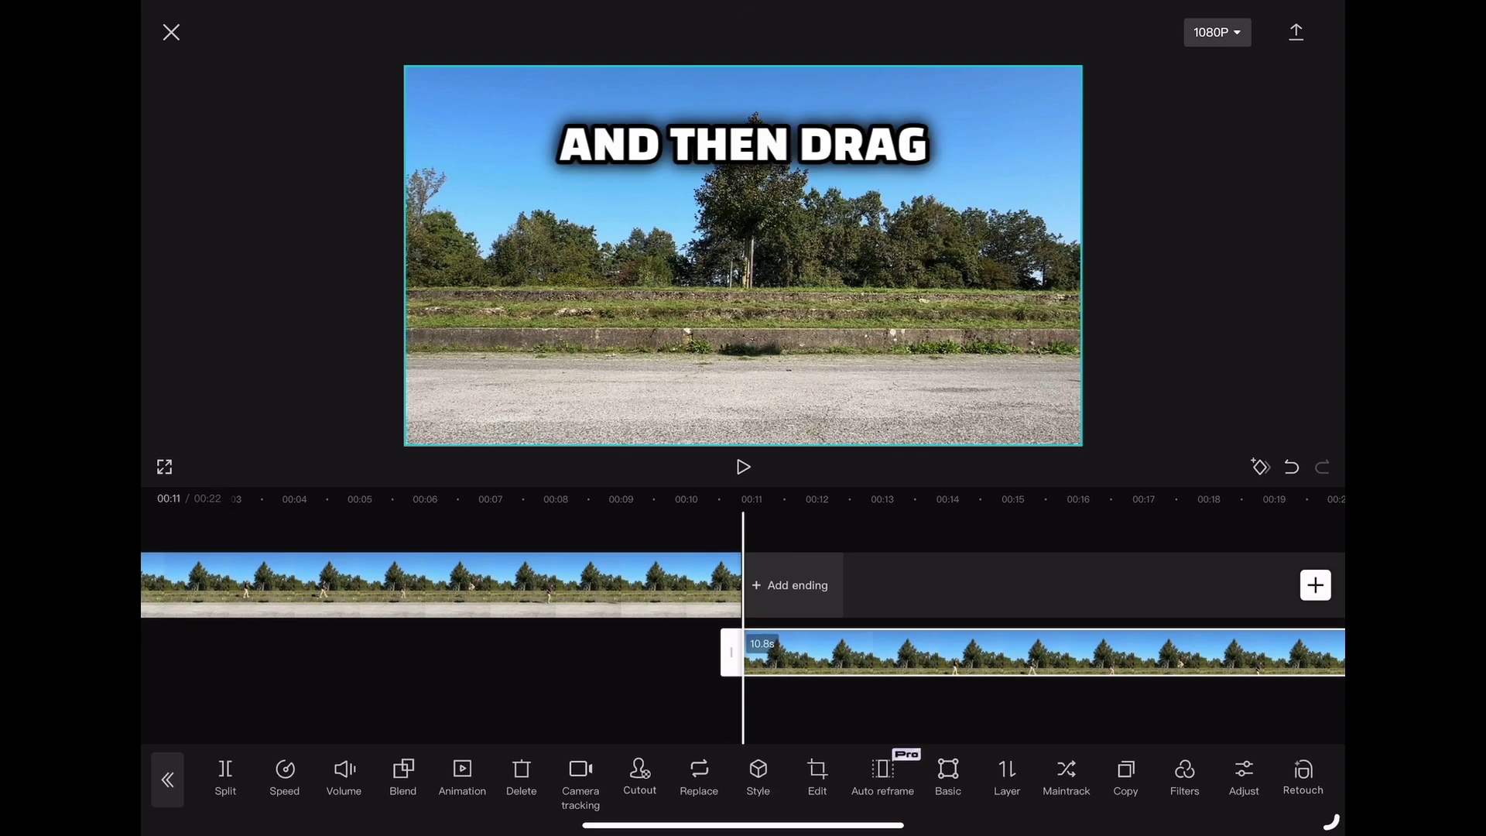
left_click(465, 685)
left_click_drag(740, 667, 174, 668)
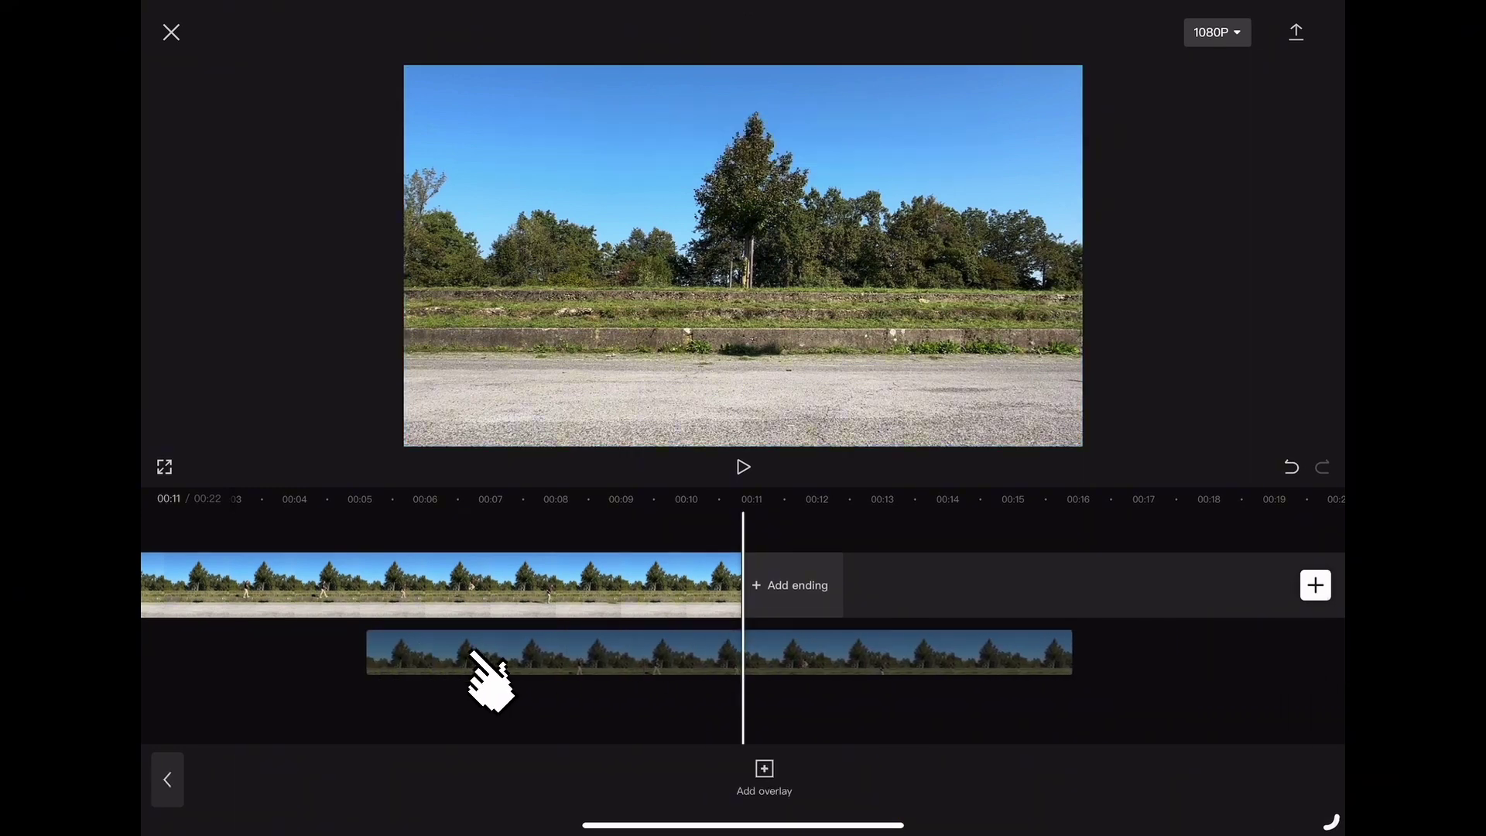
left_click_drag(349, 709, 941, 708)
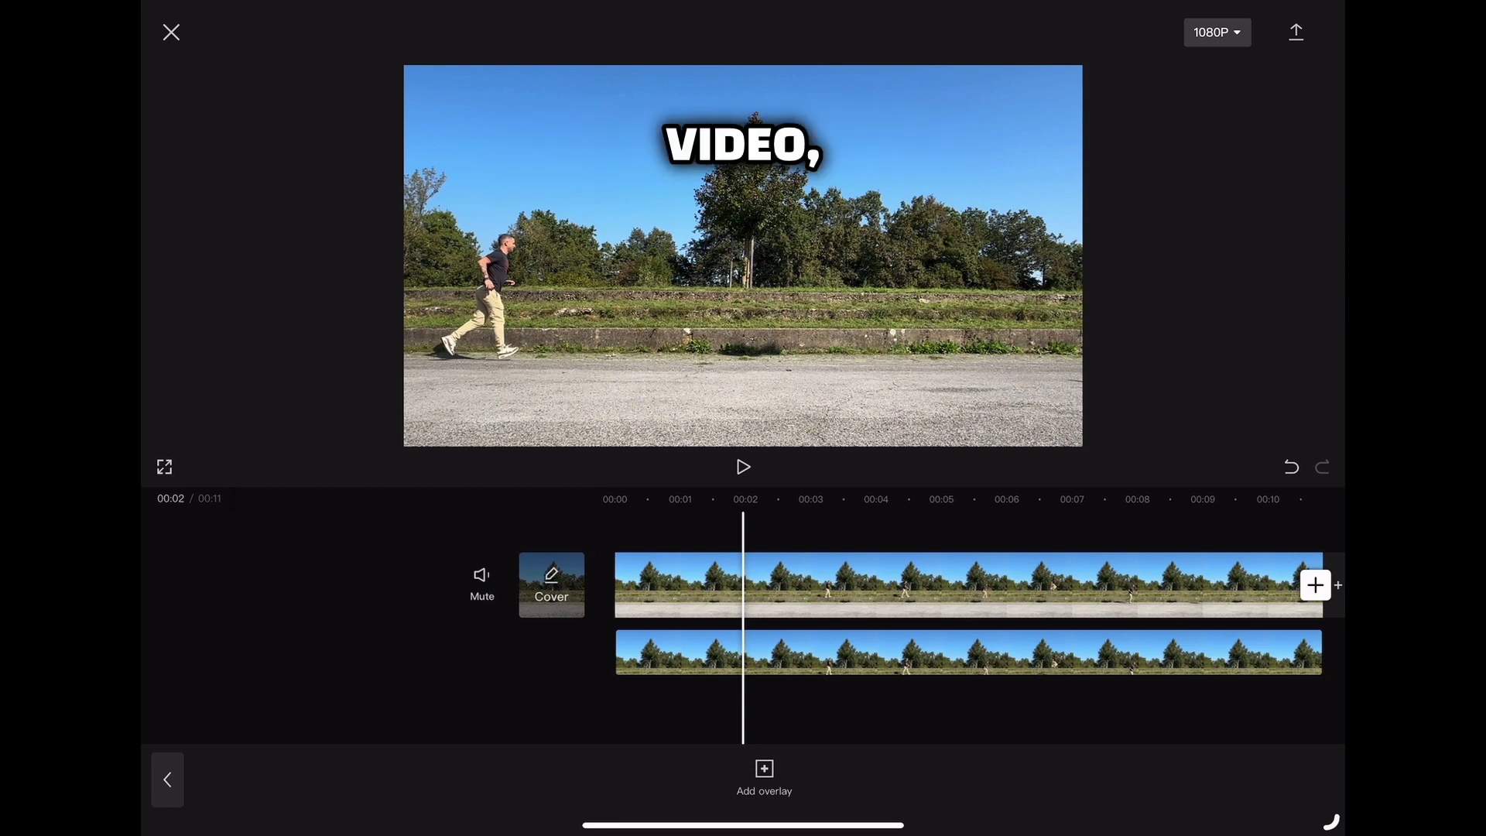
Step: Apply Cutout's Remove background to the overlay copy of the walking clip
left_click(868, 656)
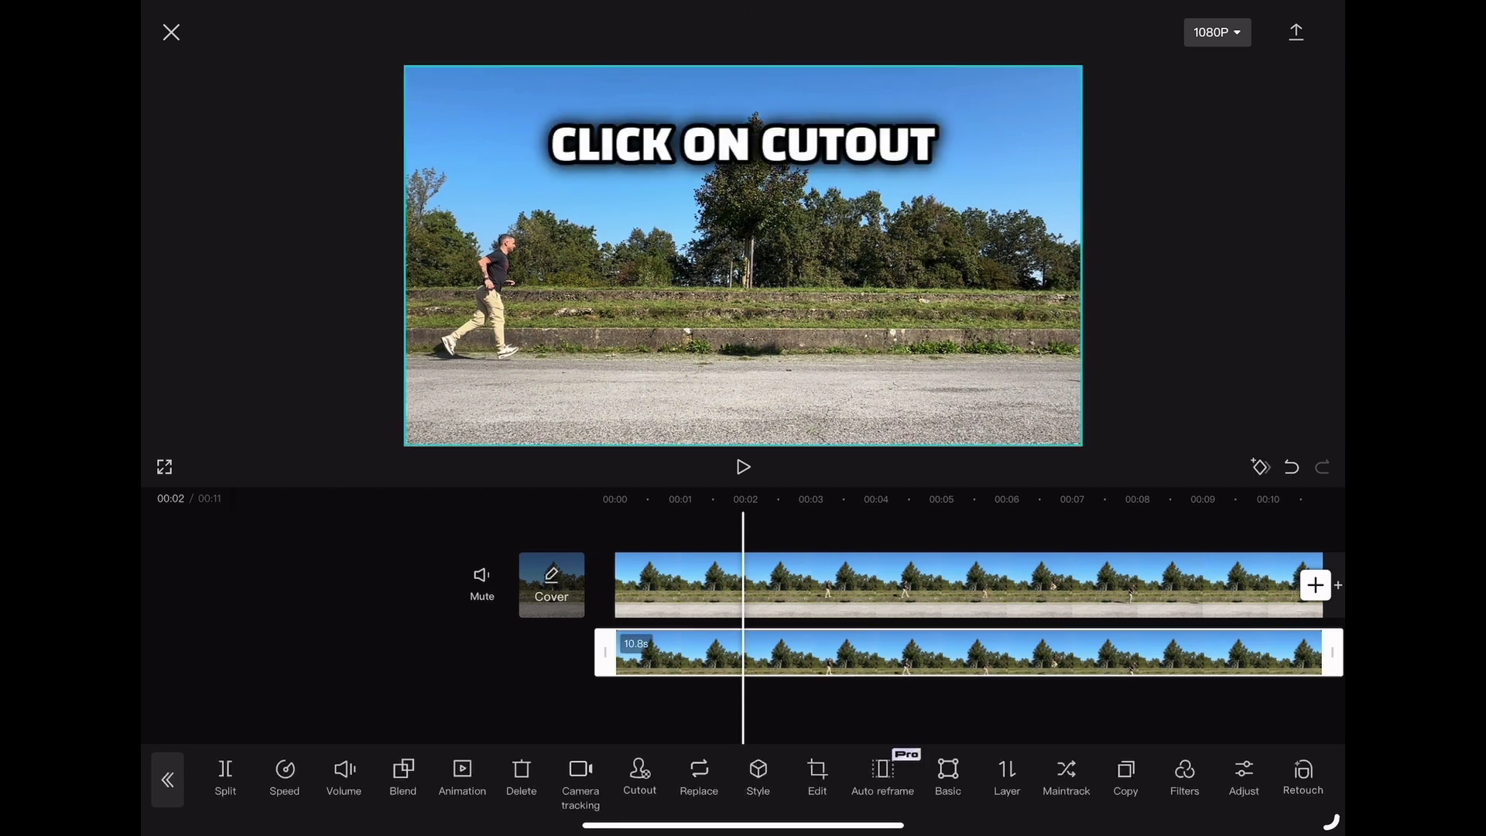
left_click(640, 771)
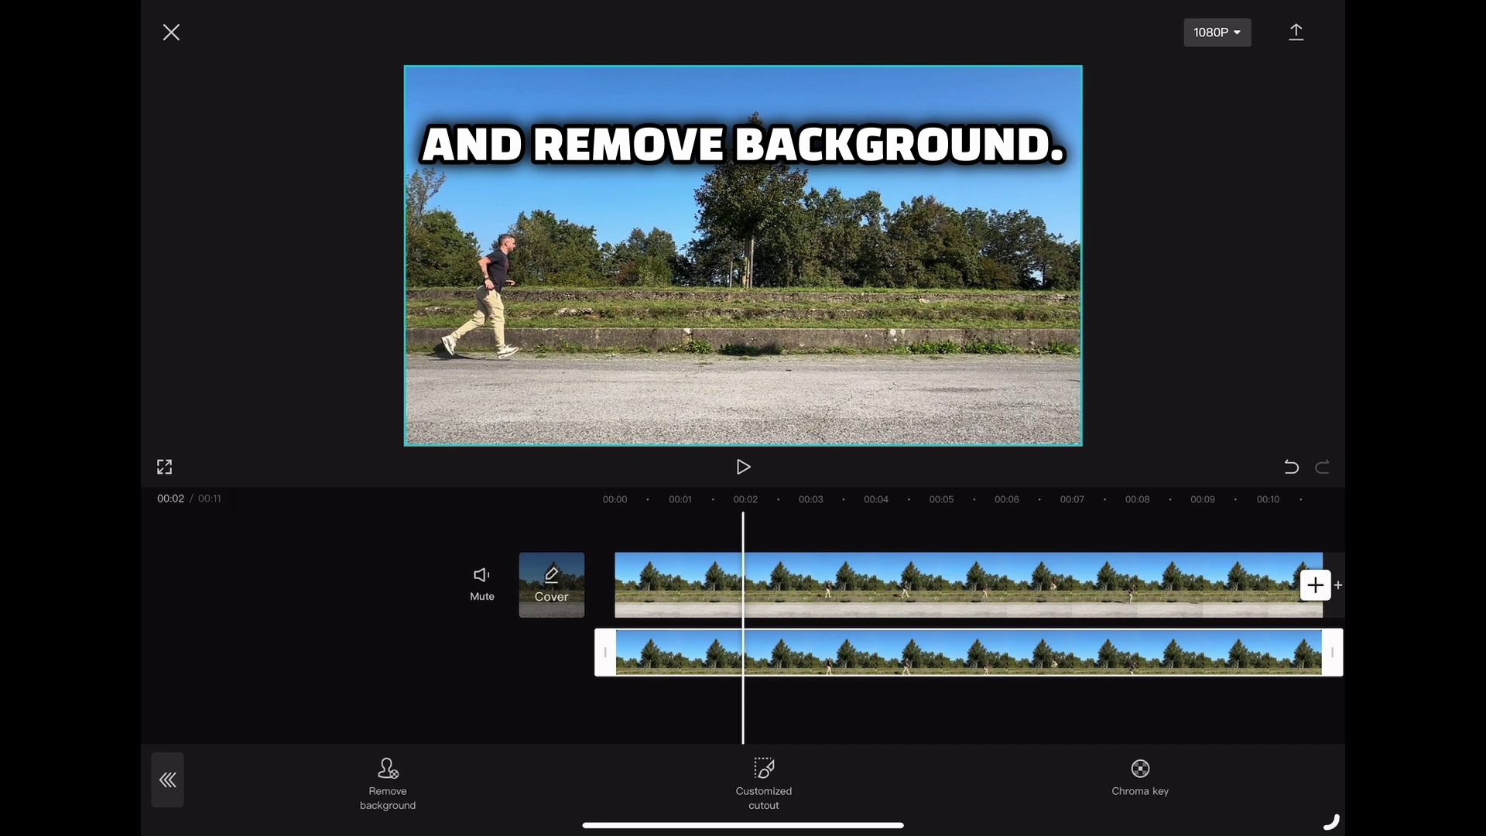
left_click(388, 776)
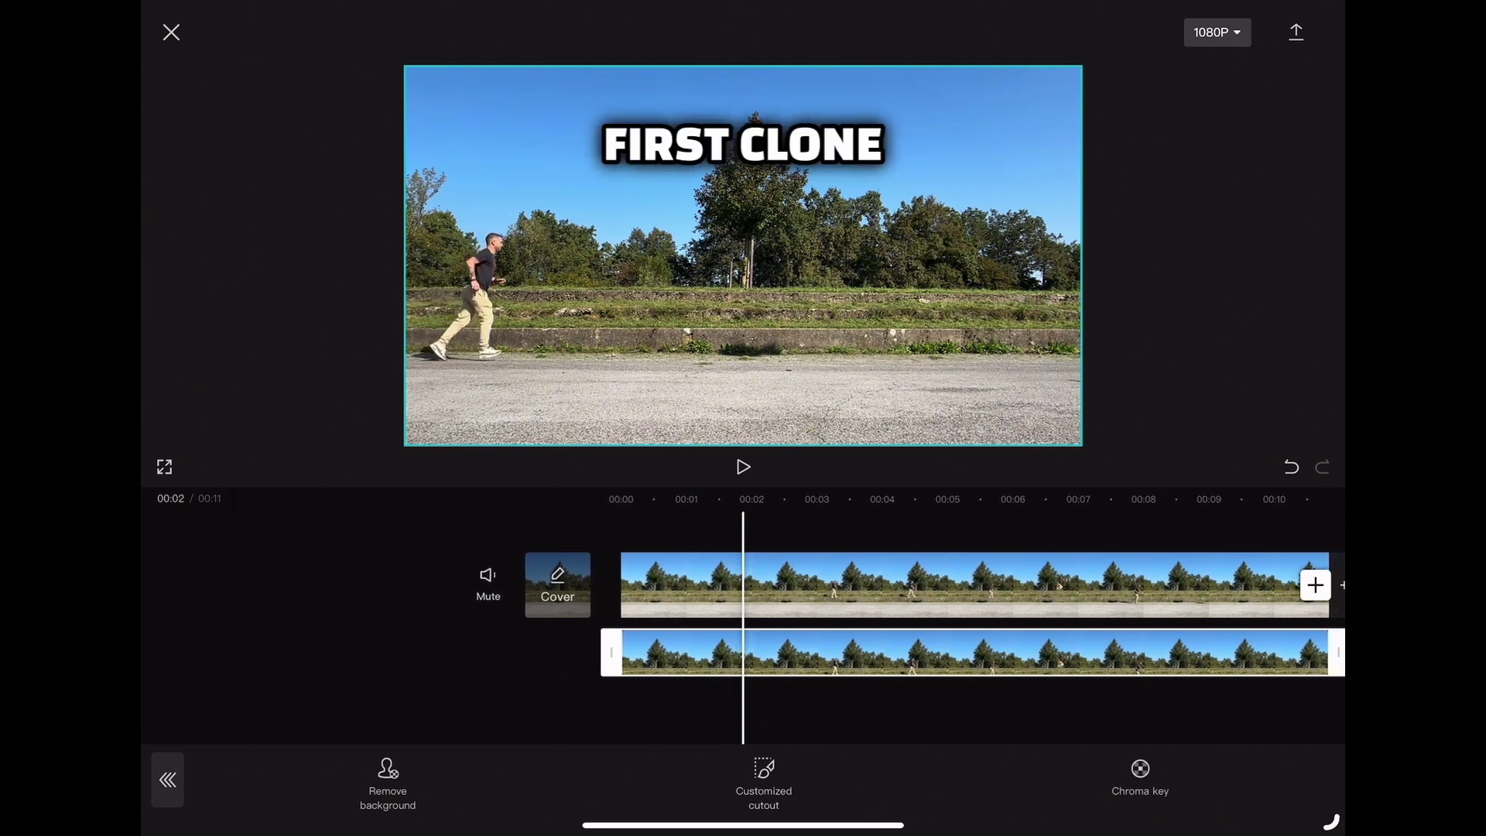
Step: Freeze the cut-out overlay at the playhead and delete the piece before the frozen frame
left_click(167, 779)
scroll(744, 778, "right", 3)
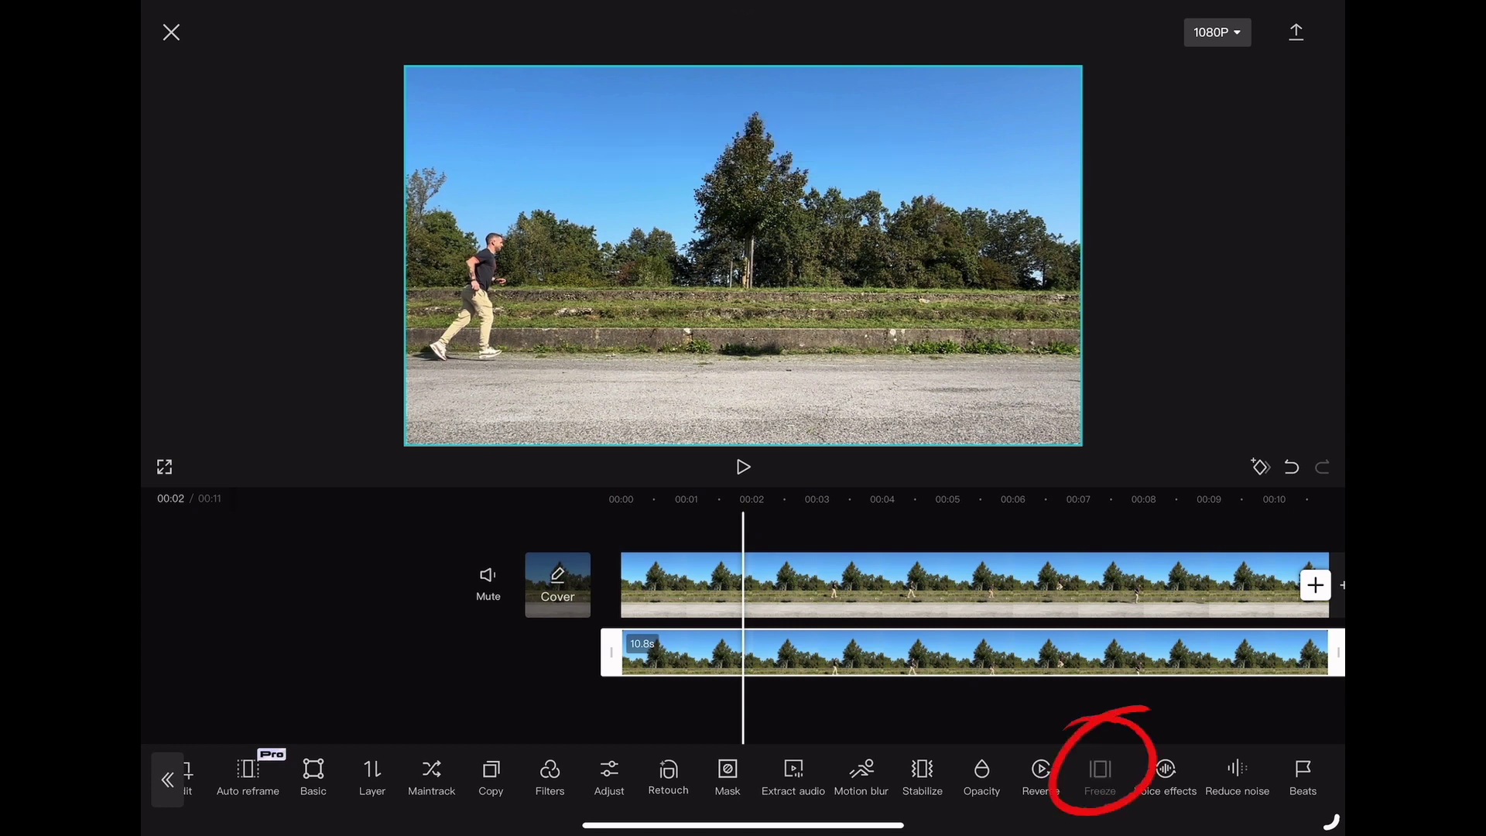
left_click(1100, 776)
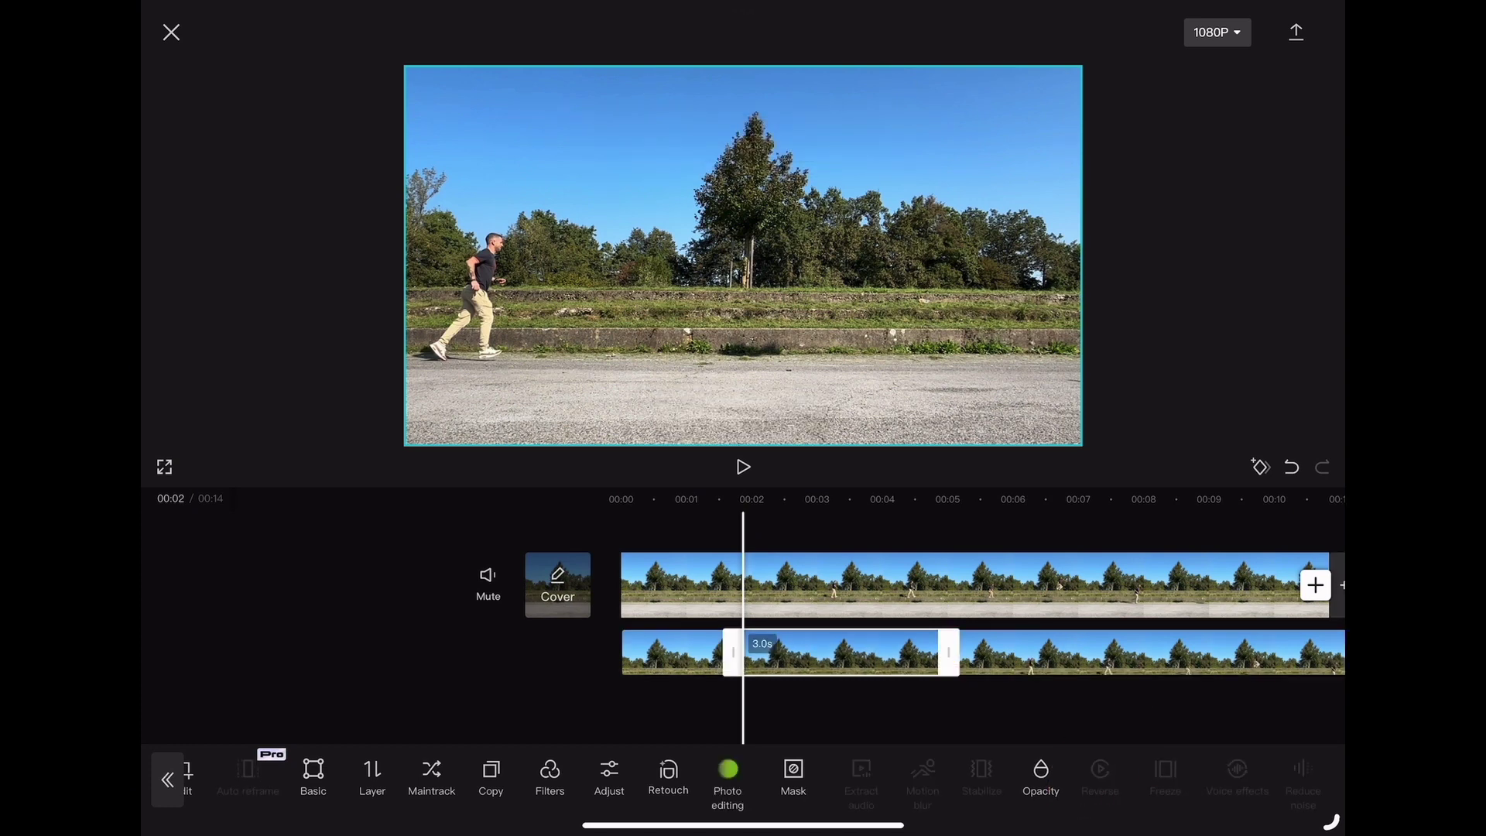
left_click(673, 653)
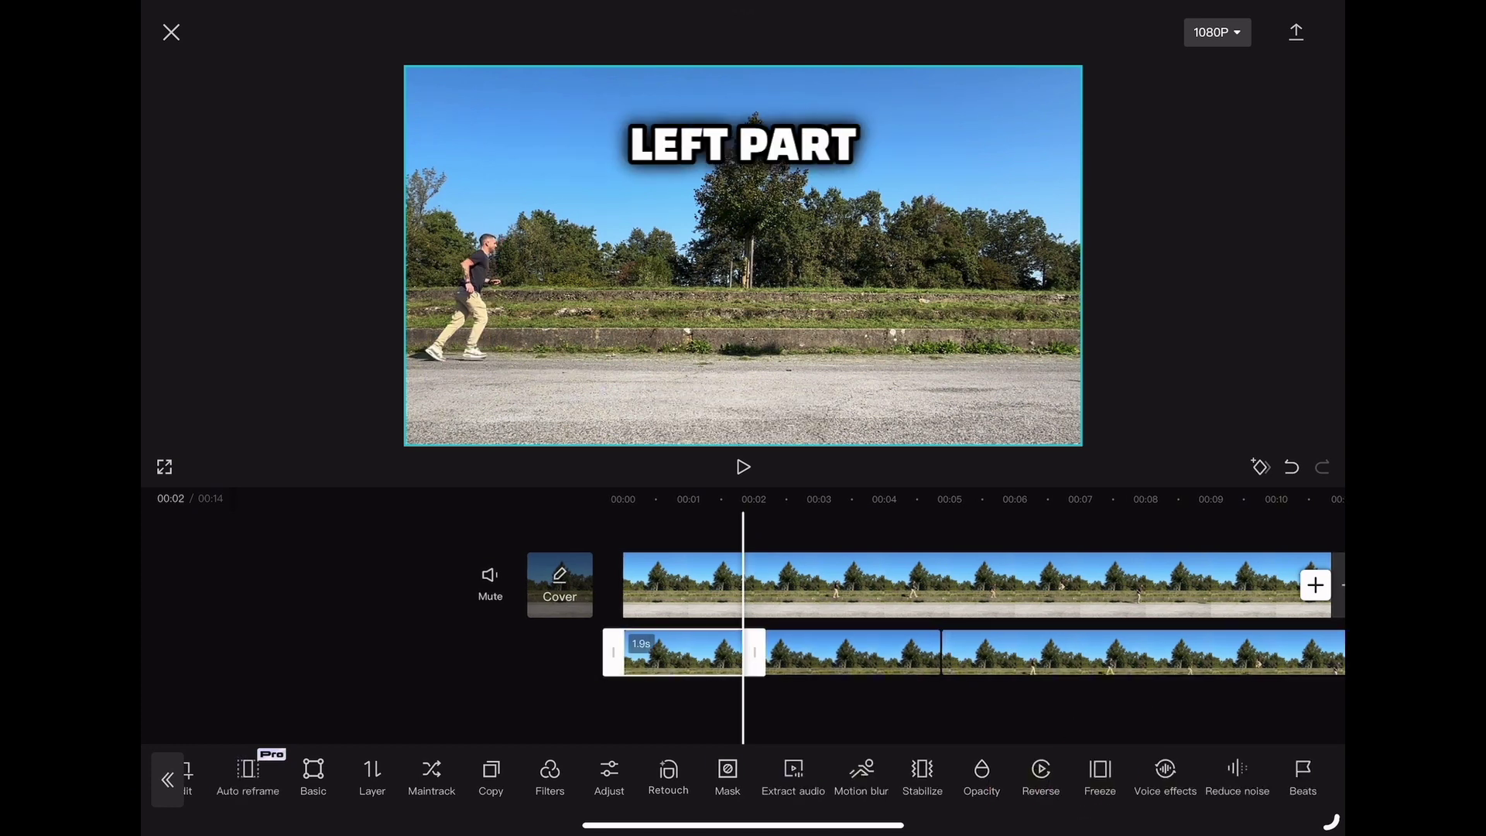
left_click(522, 776)
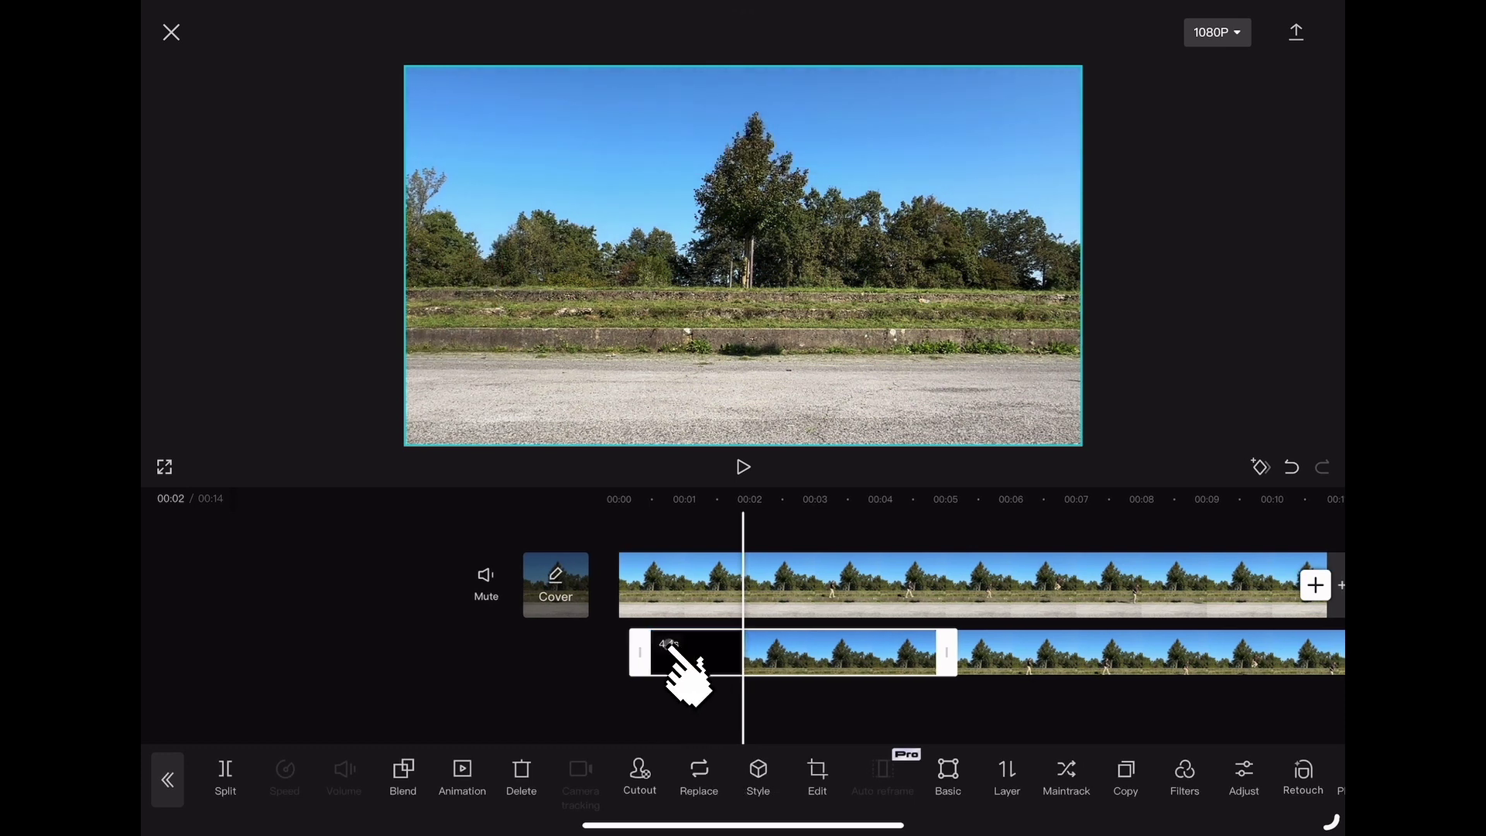
Step: Delete the overlay pieces after the freeze, leaving only the first two seconds
left_click_drag(636, 667, 489, 667)
left_click(882, 652)
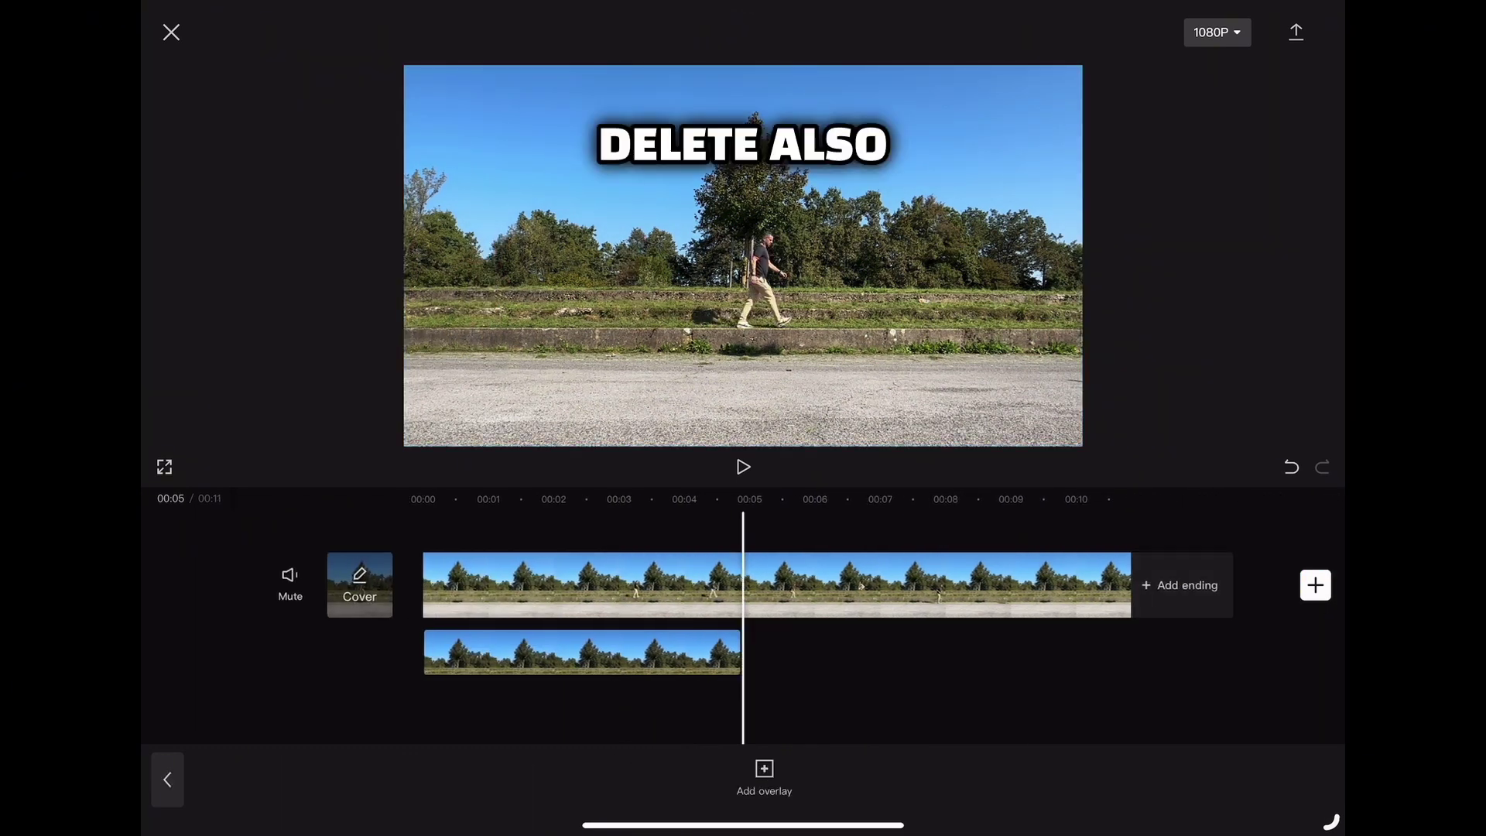
left_click(521, 776)
mouse_move(580, 667)
left_mouse_down()
mouse_move(785, 668)
mouse_move(753, 667)
left_mouse_up()
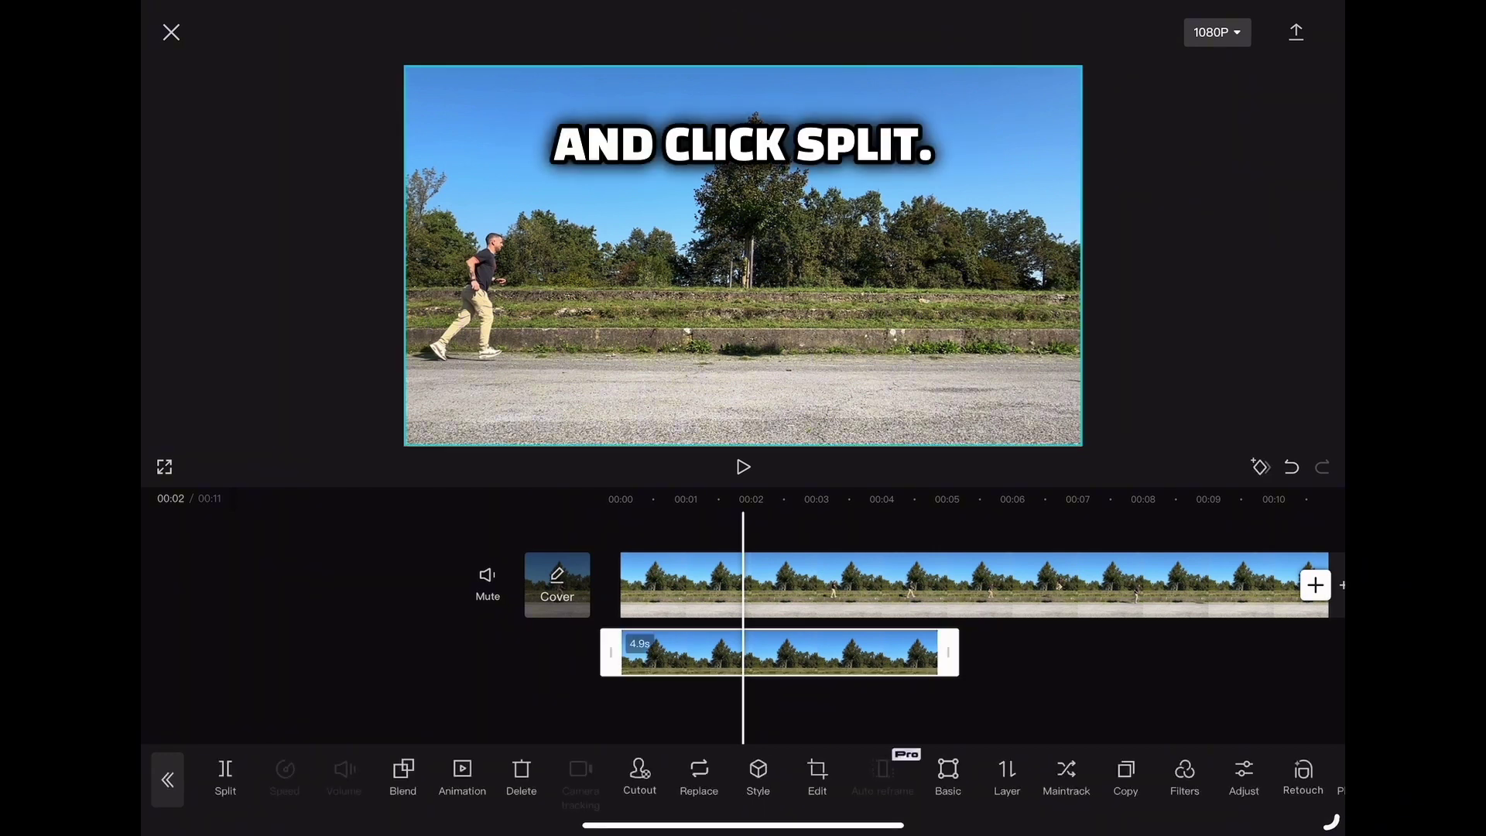
left_click(226, 775)
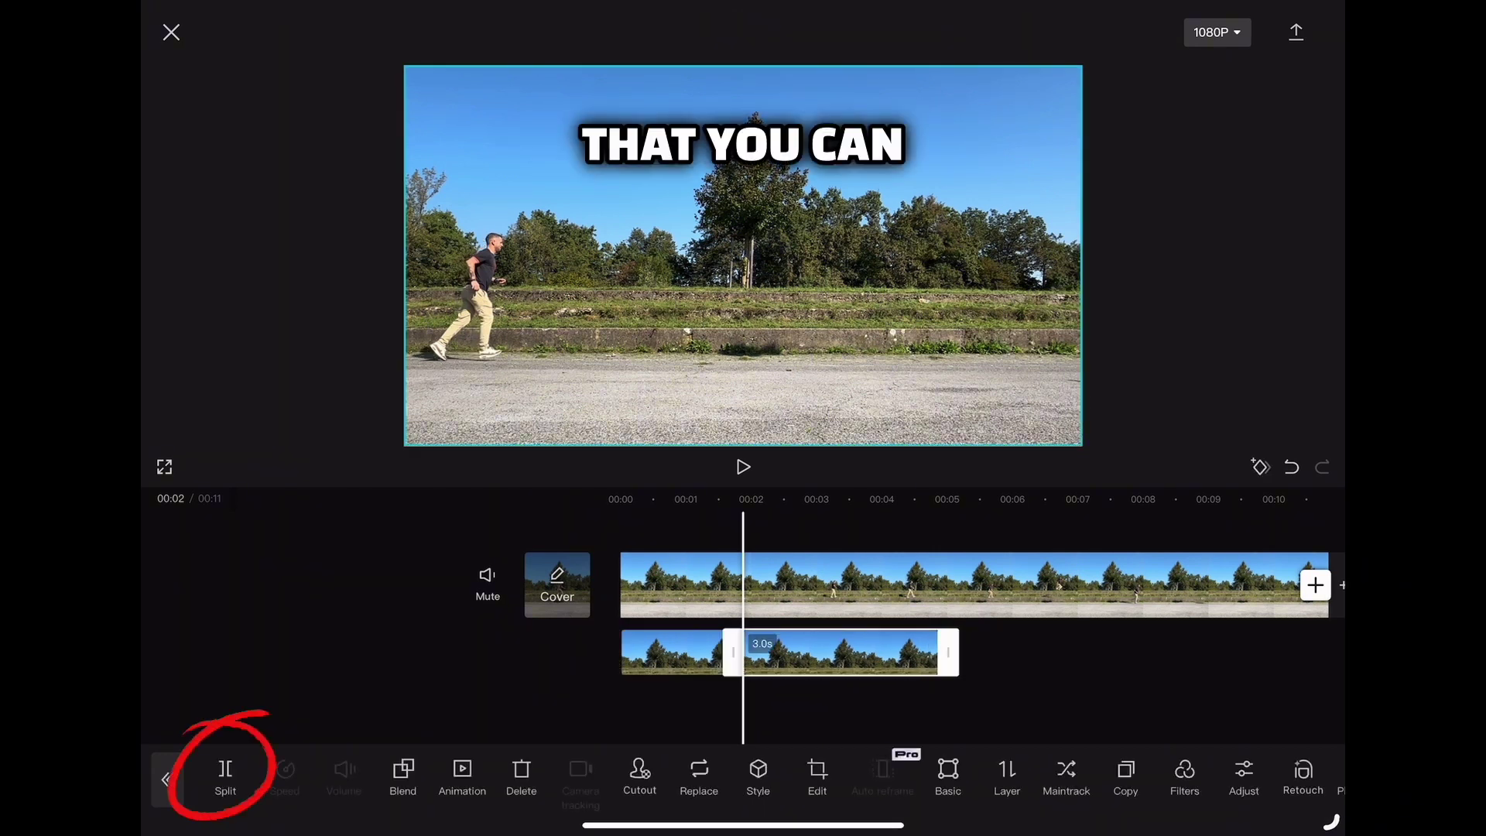
left_click(521, 776)
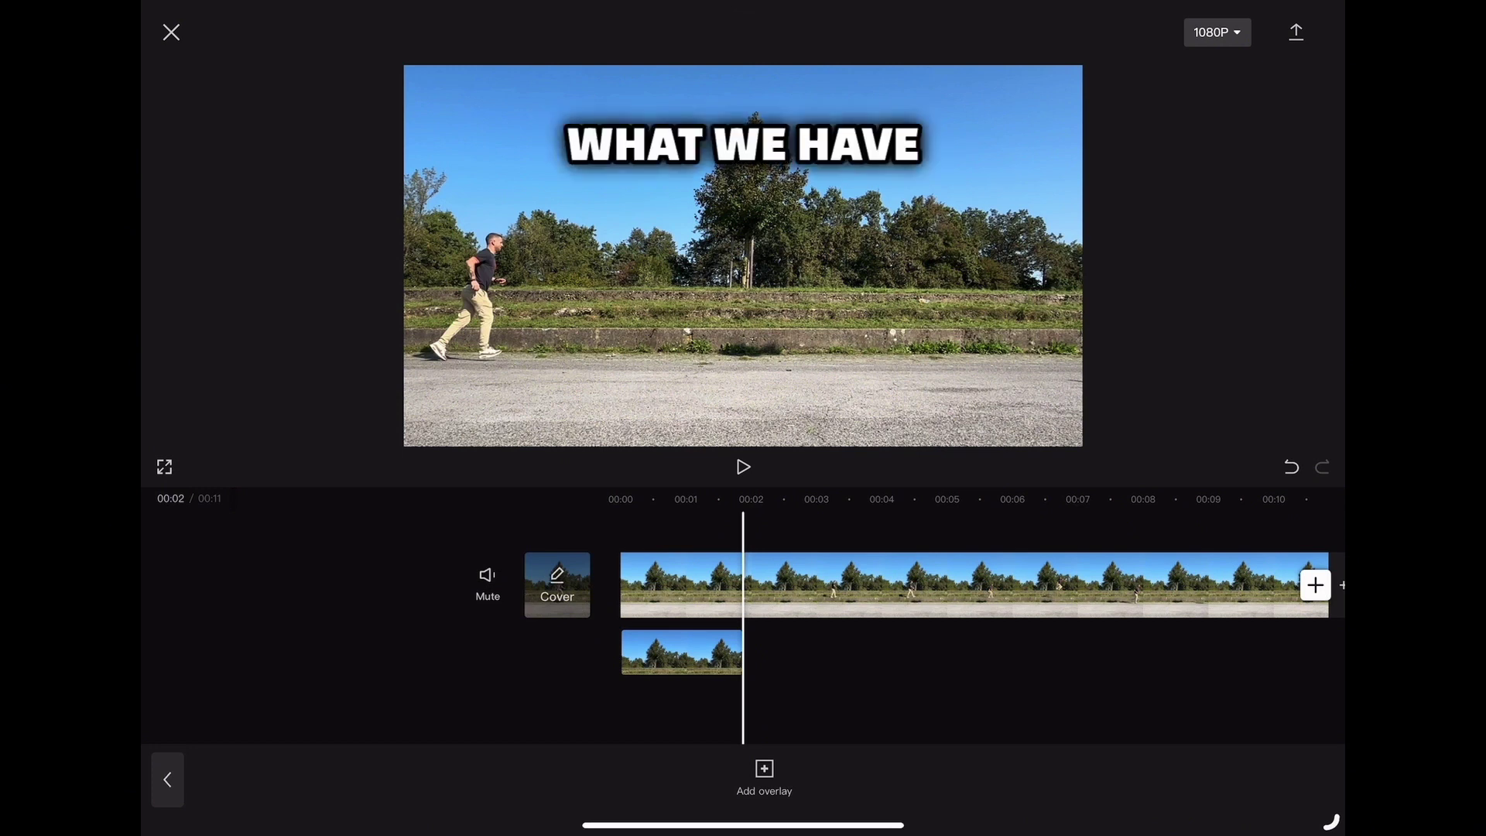
Step: Play the video from 00:00, pause, and move the playhead to about 00:07
left_click_drag(929, 584, 1052, 584)
left_click(743, 465)
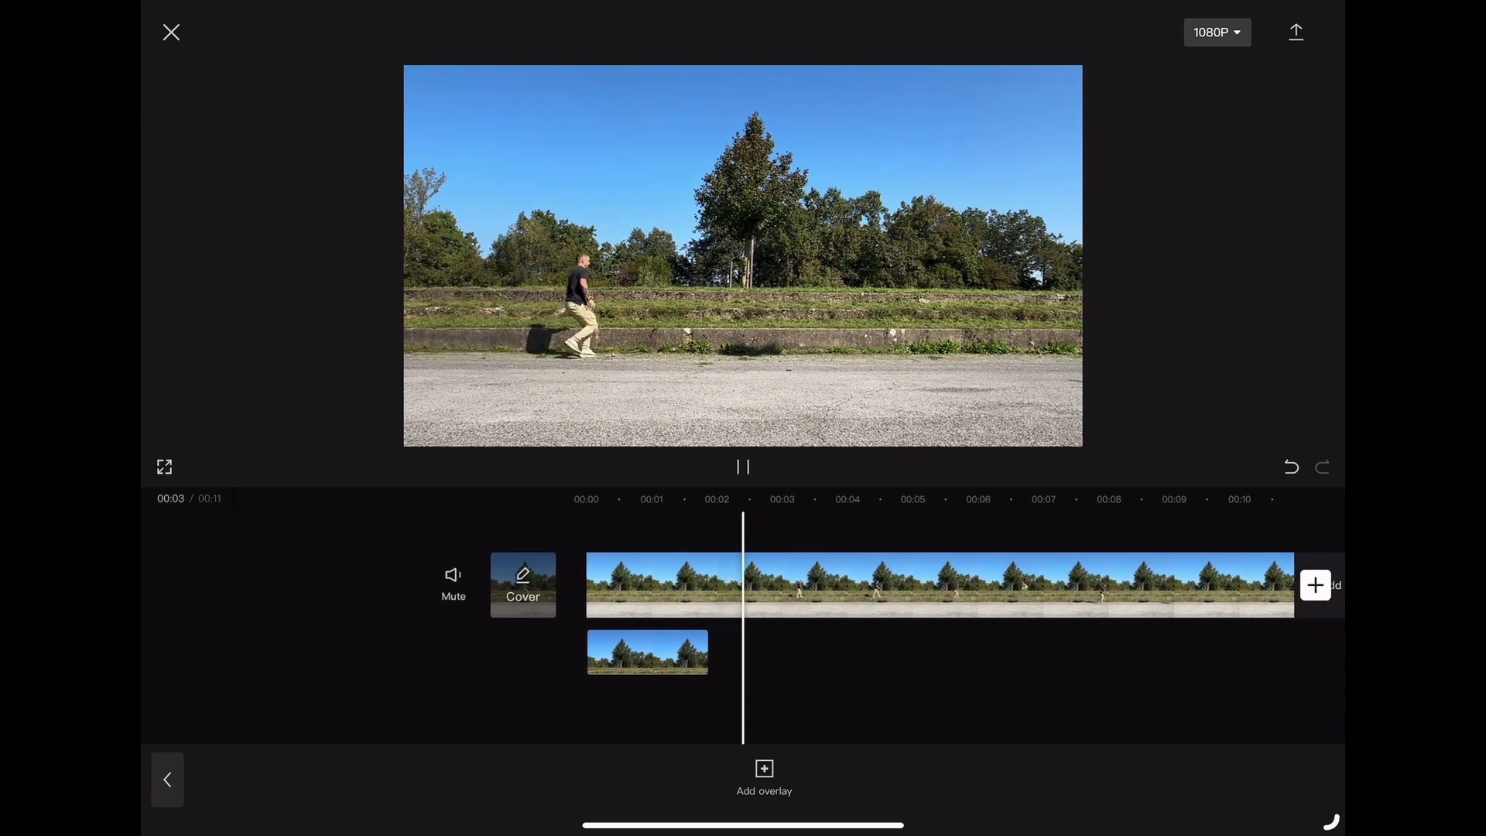
key("space")
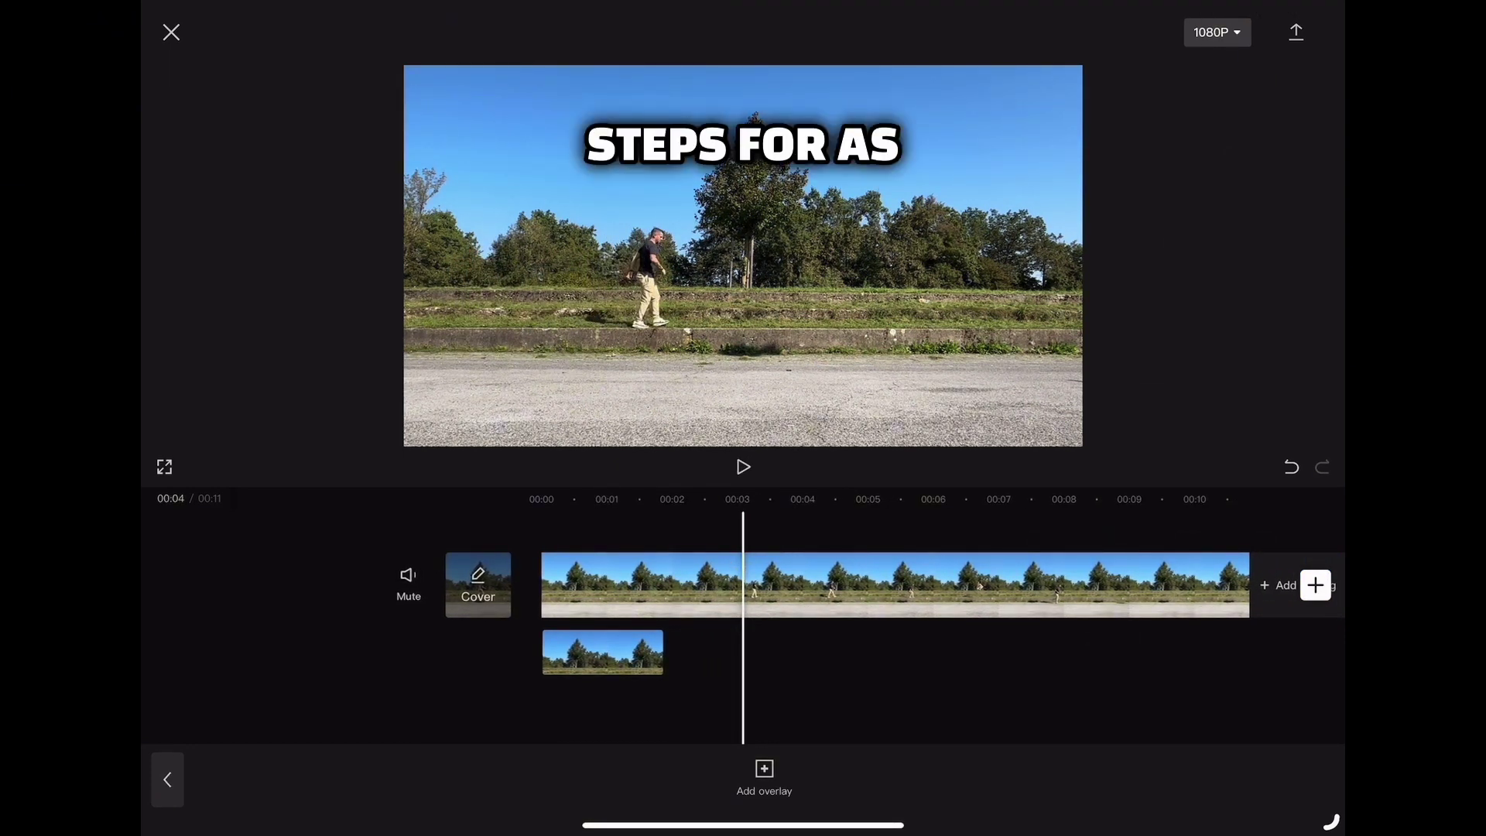
left_click_drag(953, 650, 725, 650)
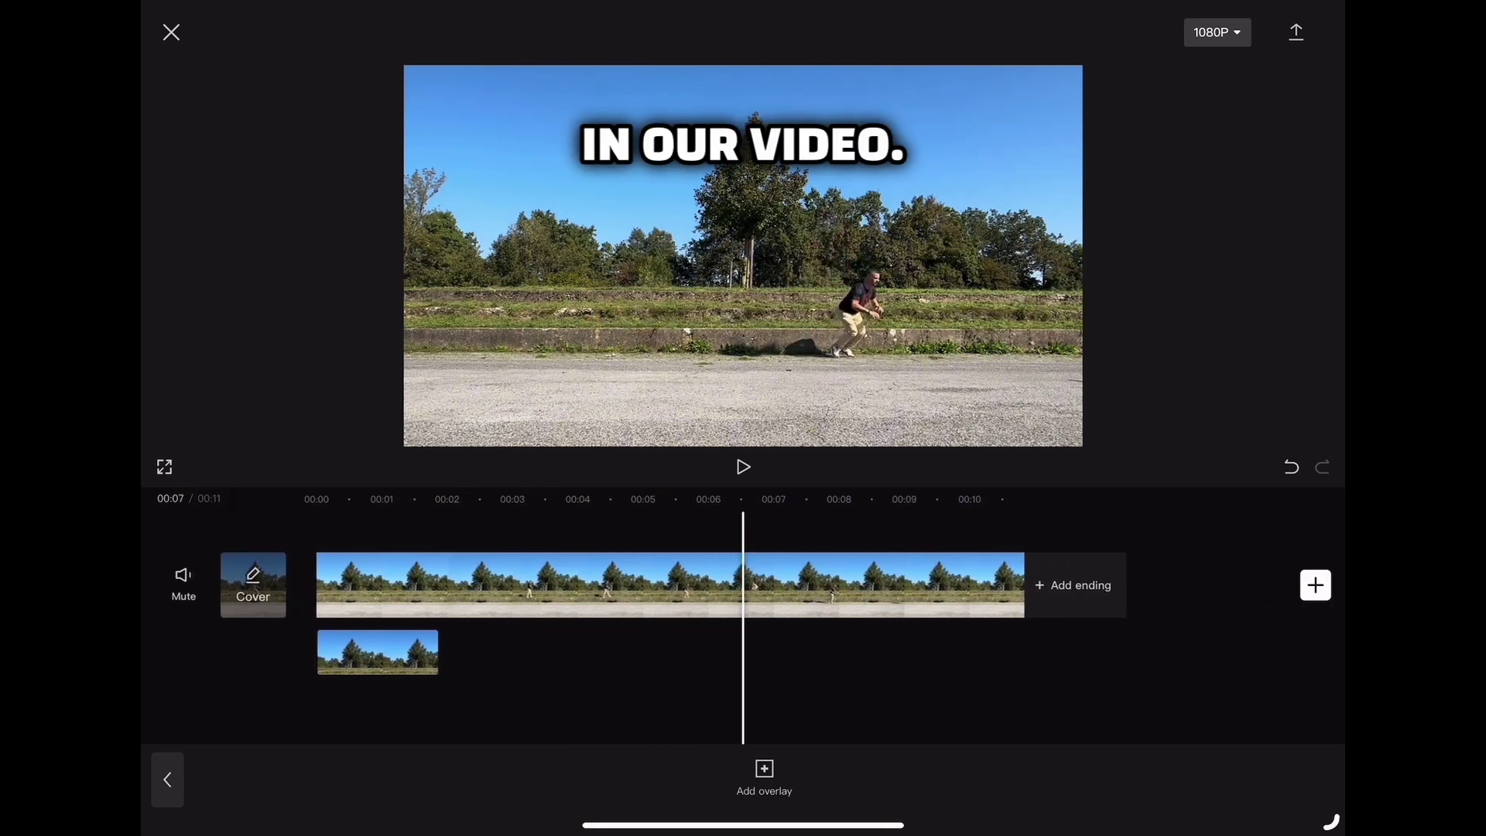
Step: Copy the main walking clip to a second overlay track at 00:00 and select it
left_click(882, 585)
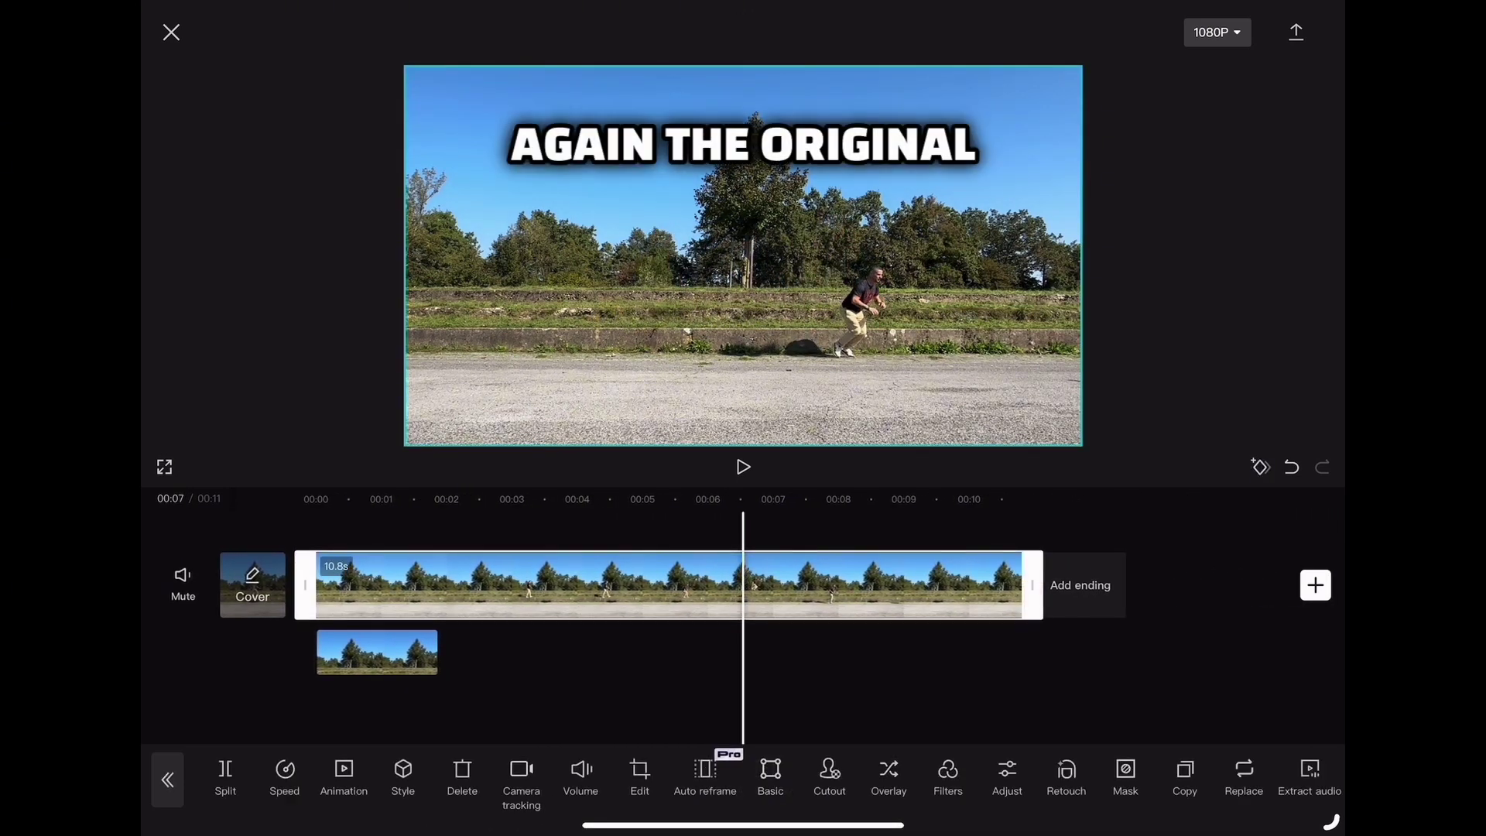
left_click(1185, 769)
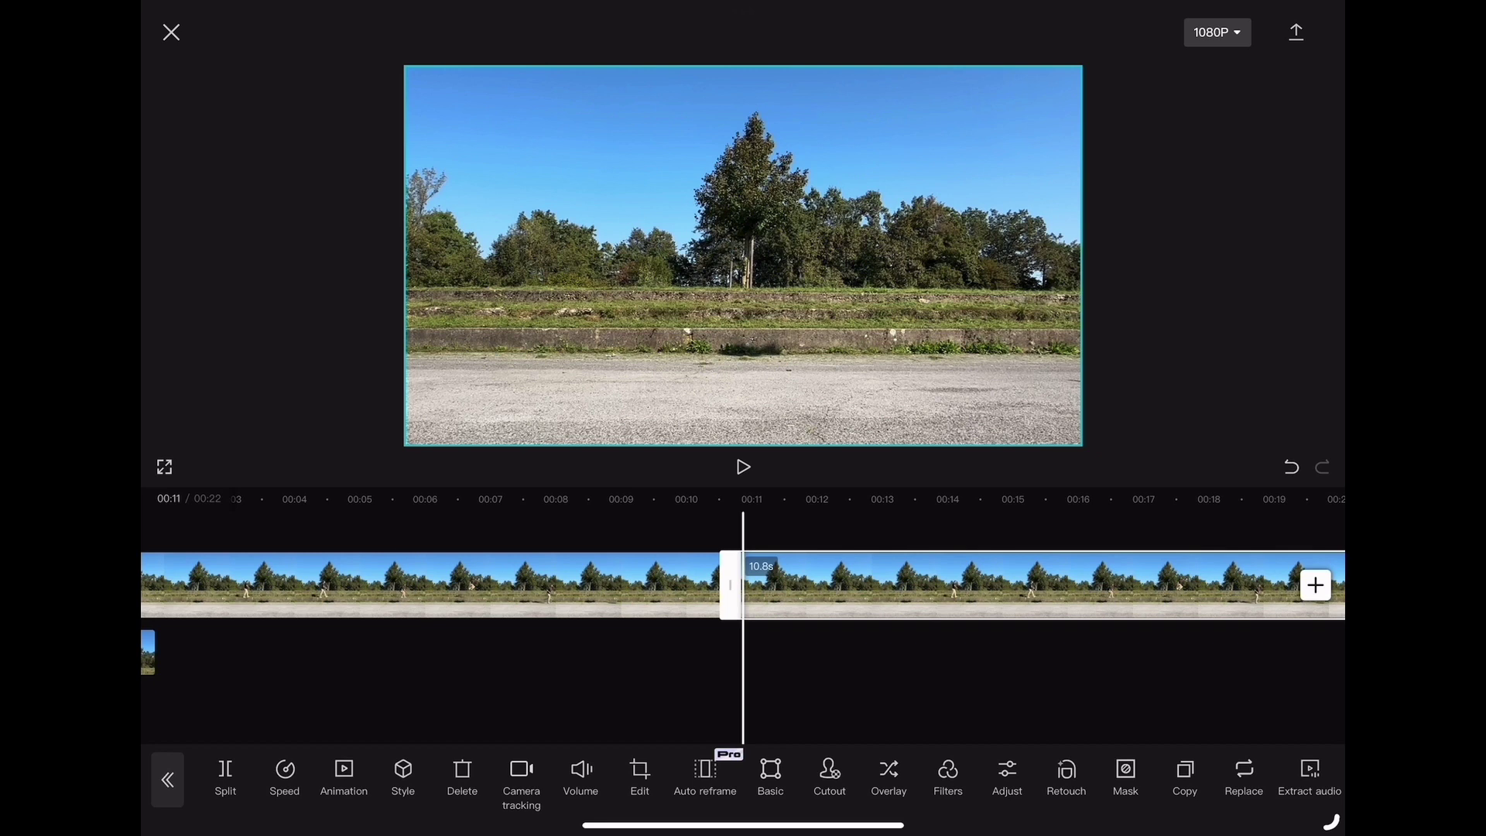
left_click(888, 769)
mouse_move(1045, 652)
left_mouse_down()
mouse_move(813, 653)
mouse_move(465, 702)
left_mouse_up()
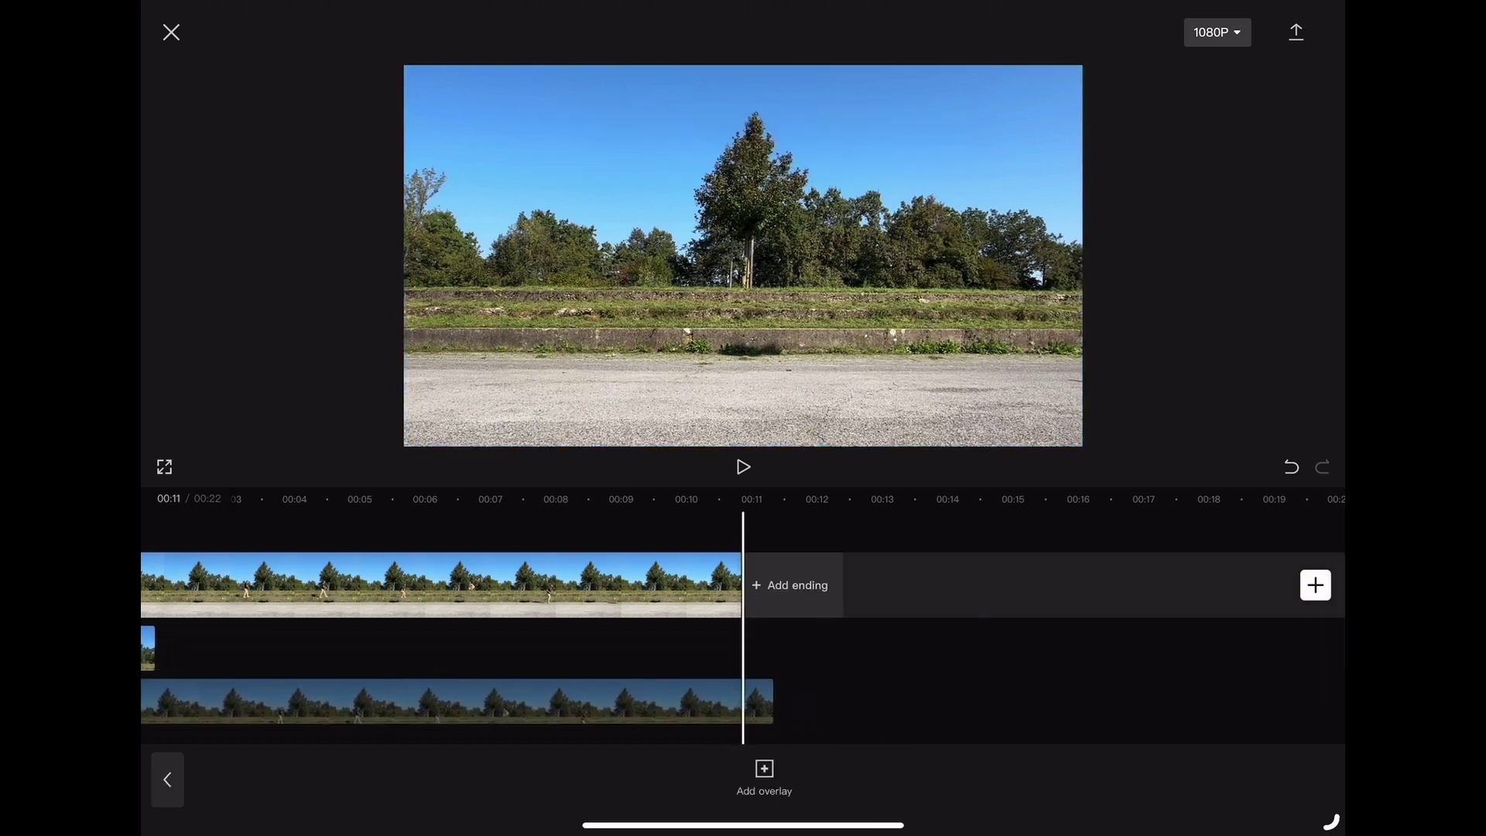
scroll(744, 639, "left", 8)
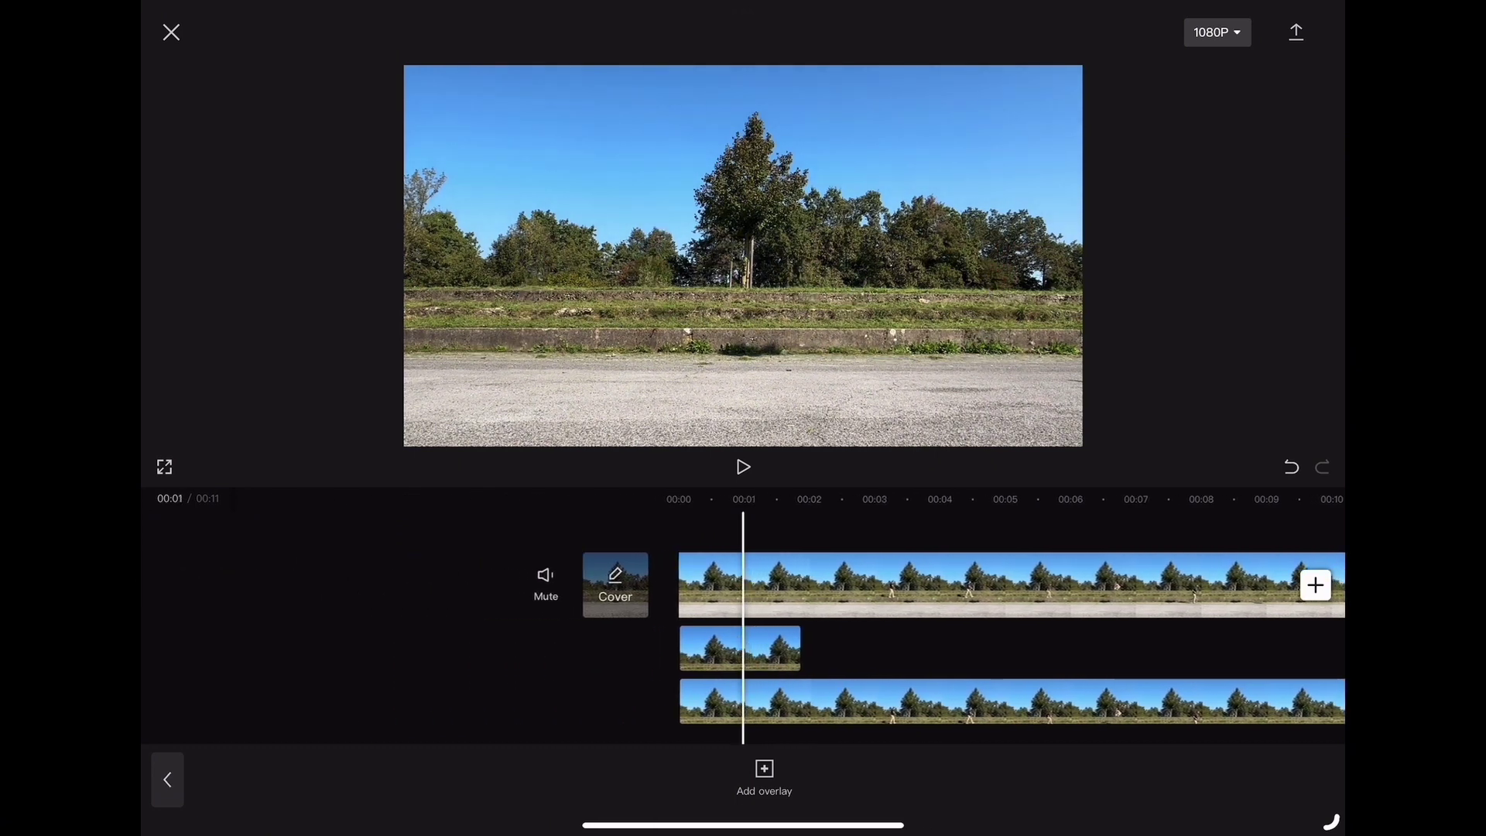
left_click(883, 702)
Step: Remove the copy's background, freeze the person, and delete the part before the freeze
left_click(640, 768)
left_click(384, 780)
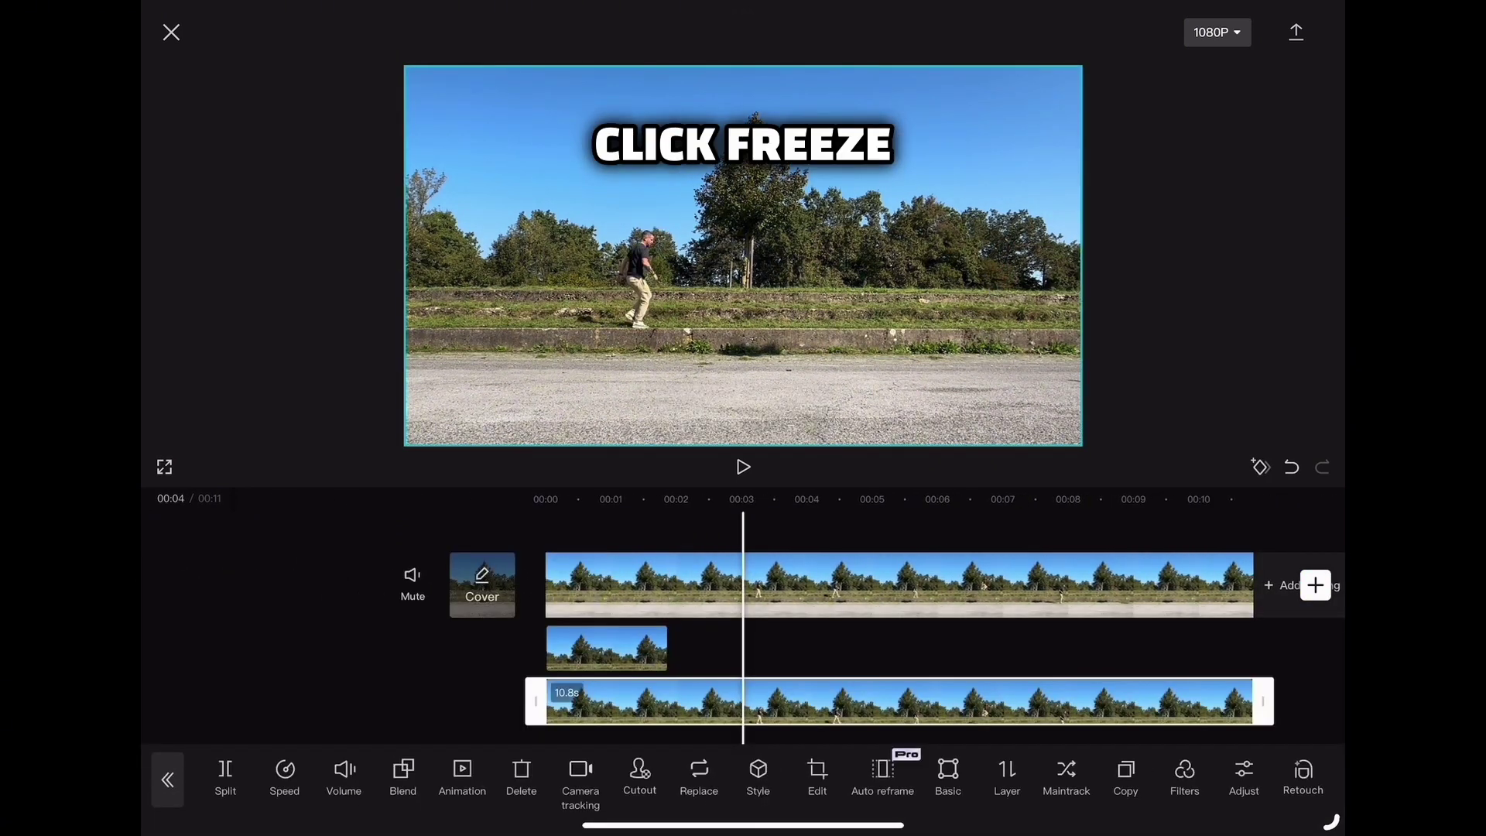
scroll(744, 778, "right", 3)
left_click(1095, 776)
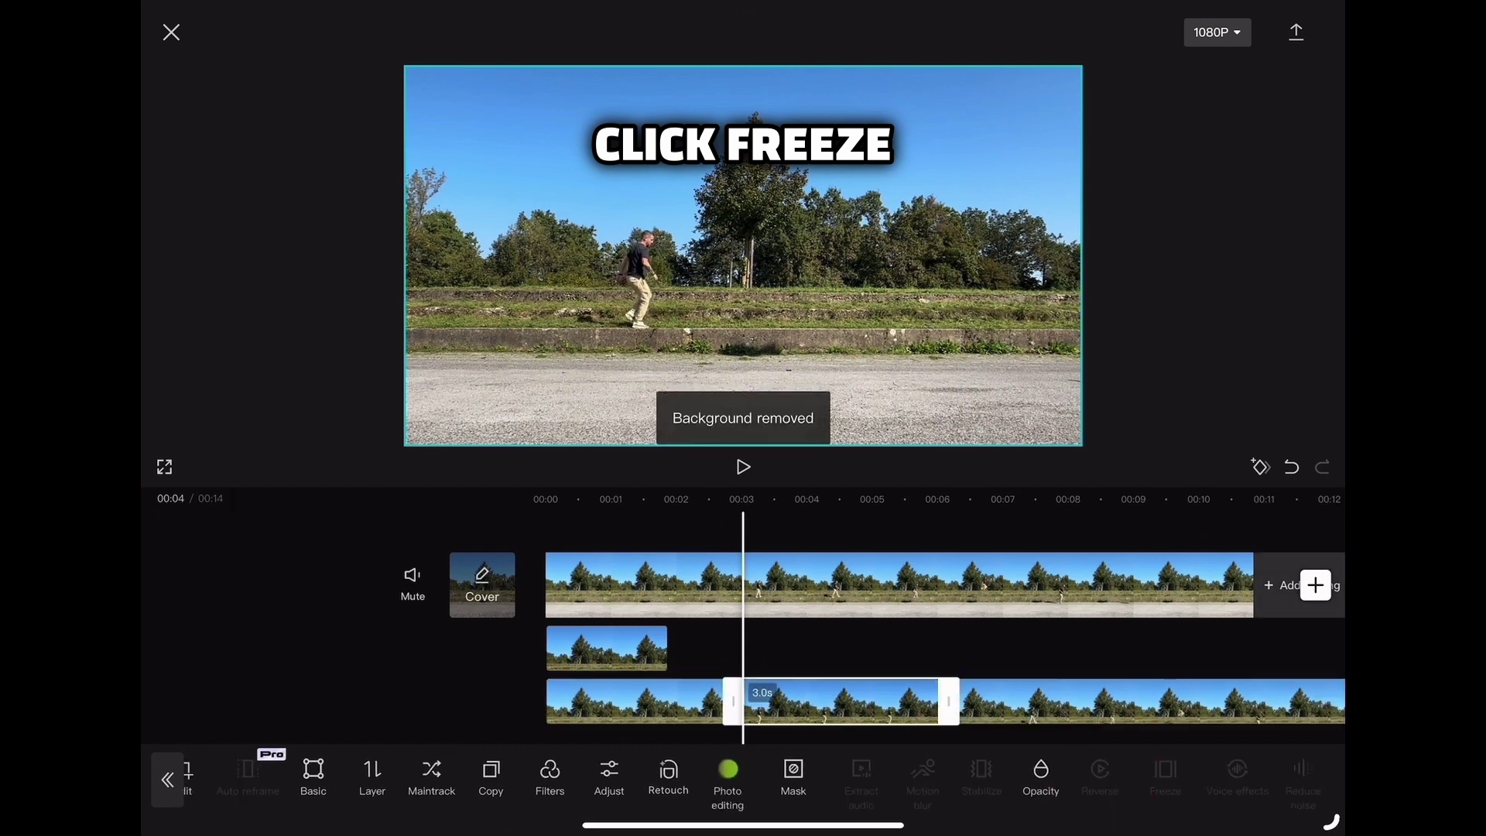
left_click(639, 702)
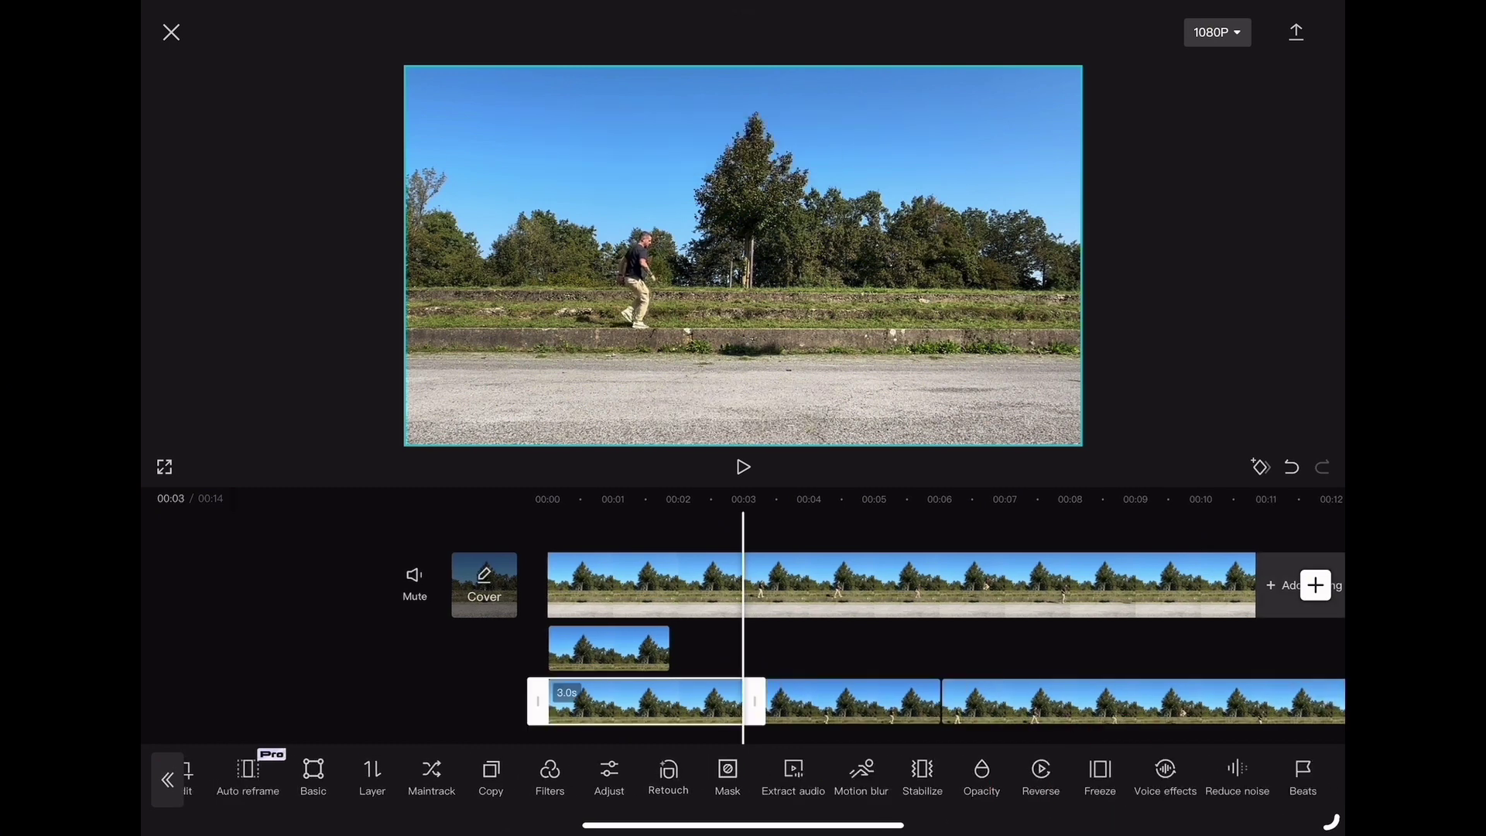
scroll(743, 778, "left", 3)
left_click(520, 775)
Step: Stretch the frozen clone to 6 seconds and delete the leftover clips after it
left_click(836, 701)
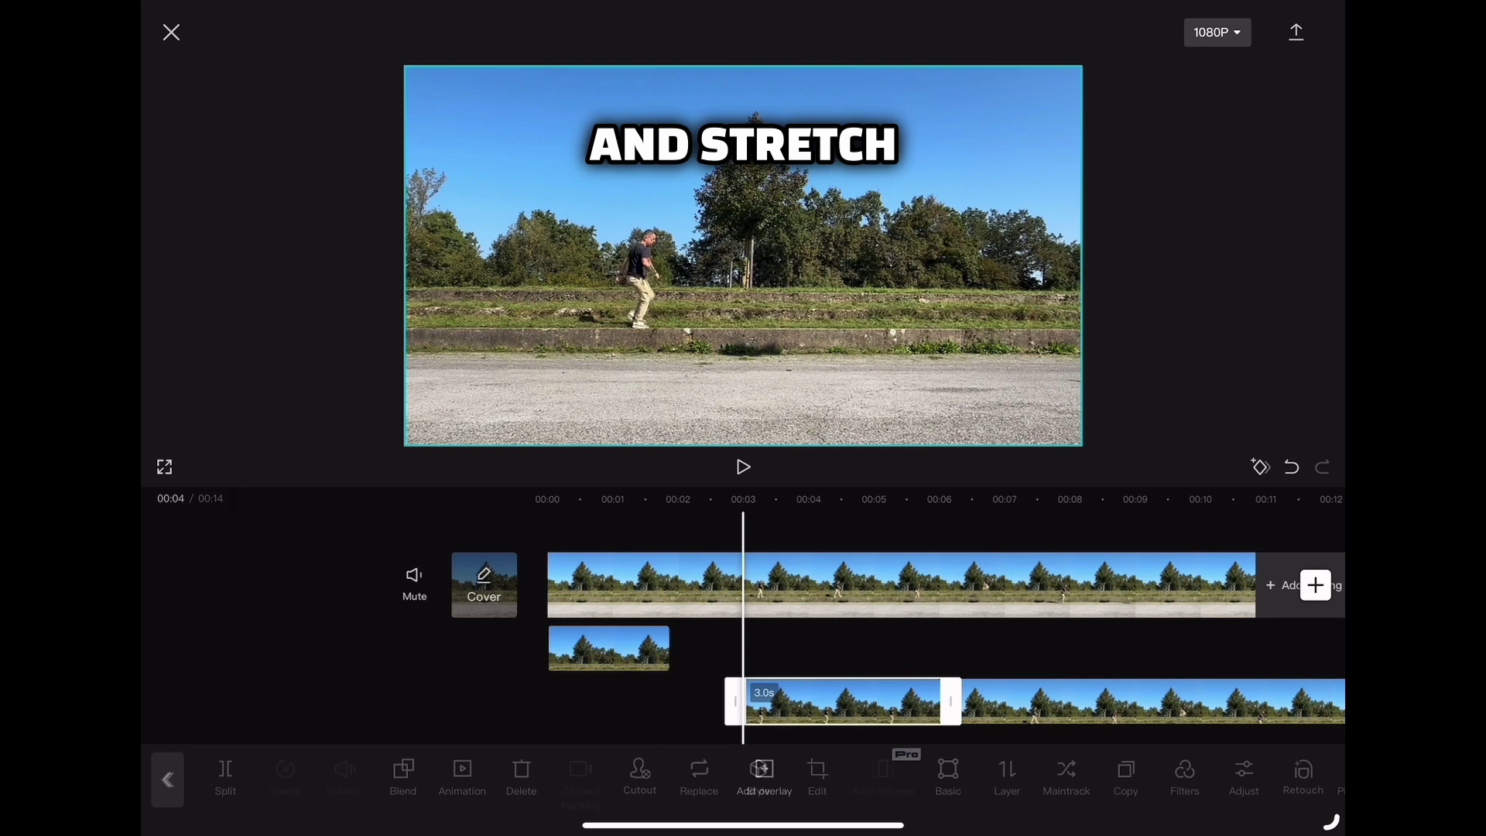
left_click_drag(734, 701, 534, 701)
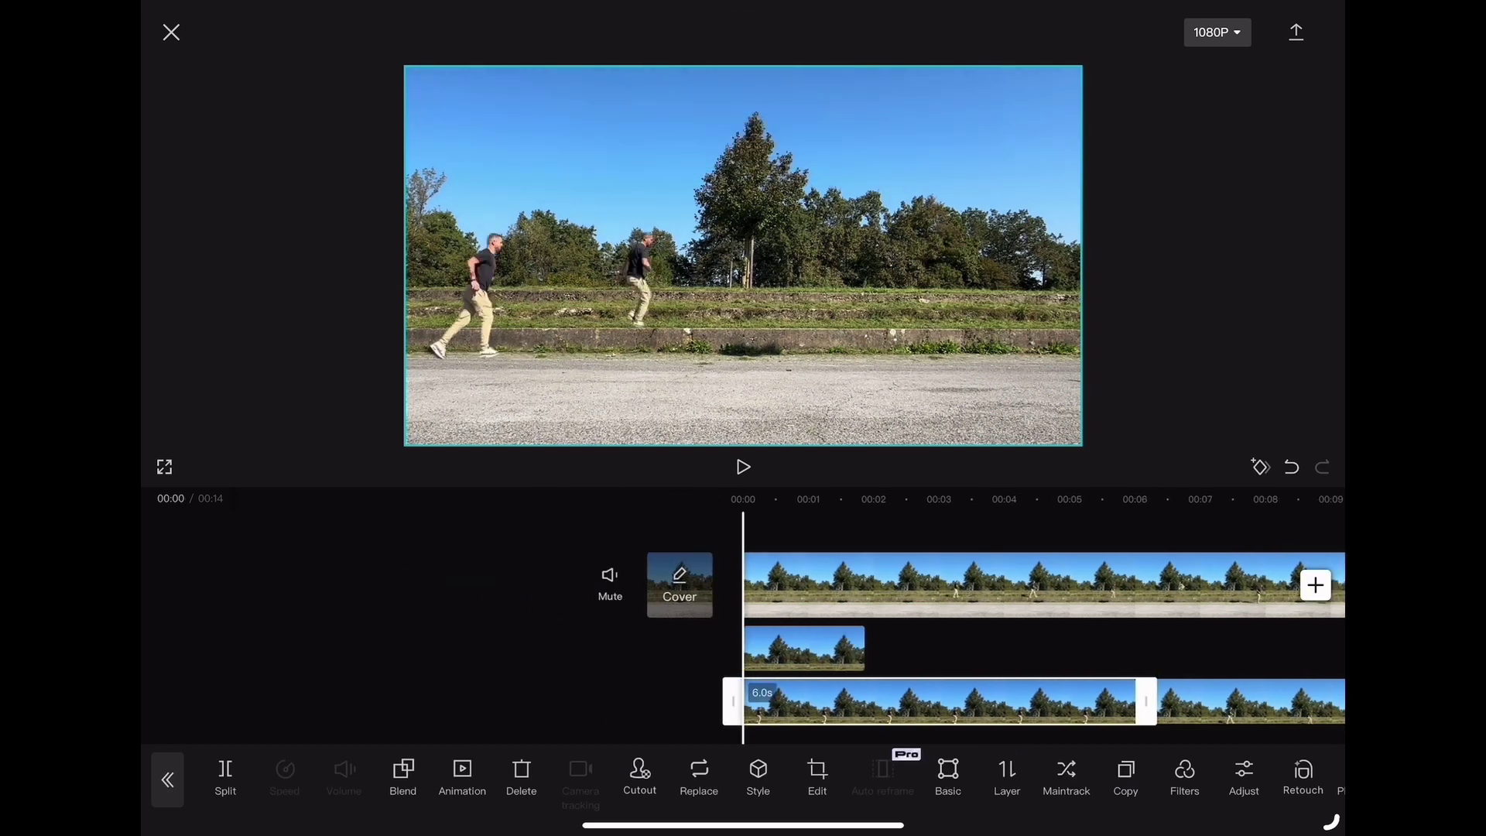
scroll(929, 639, "right", 3)
left_click(522, 776)
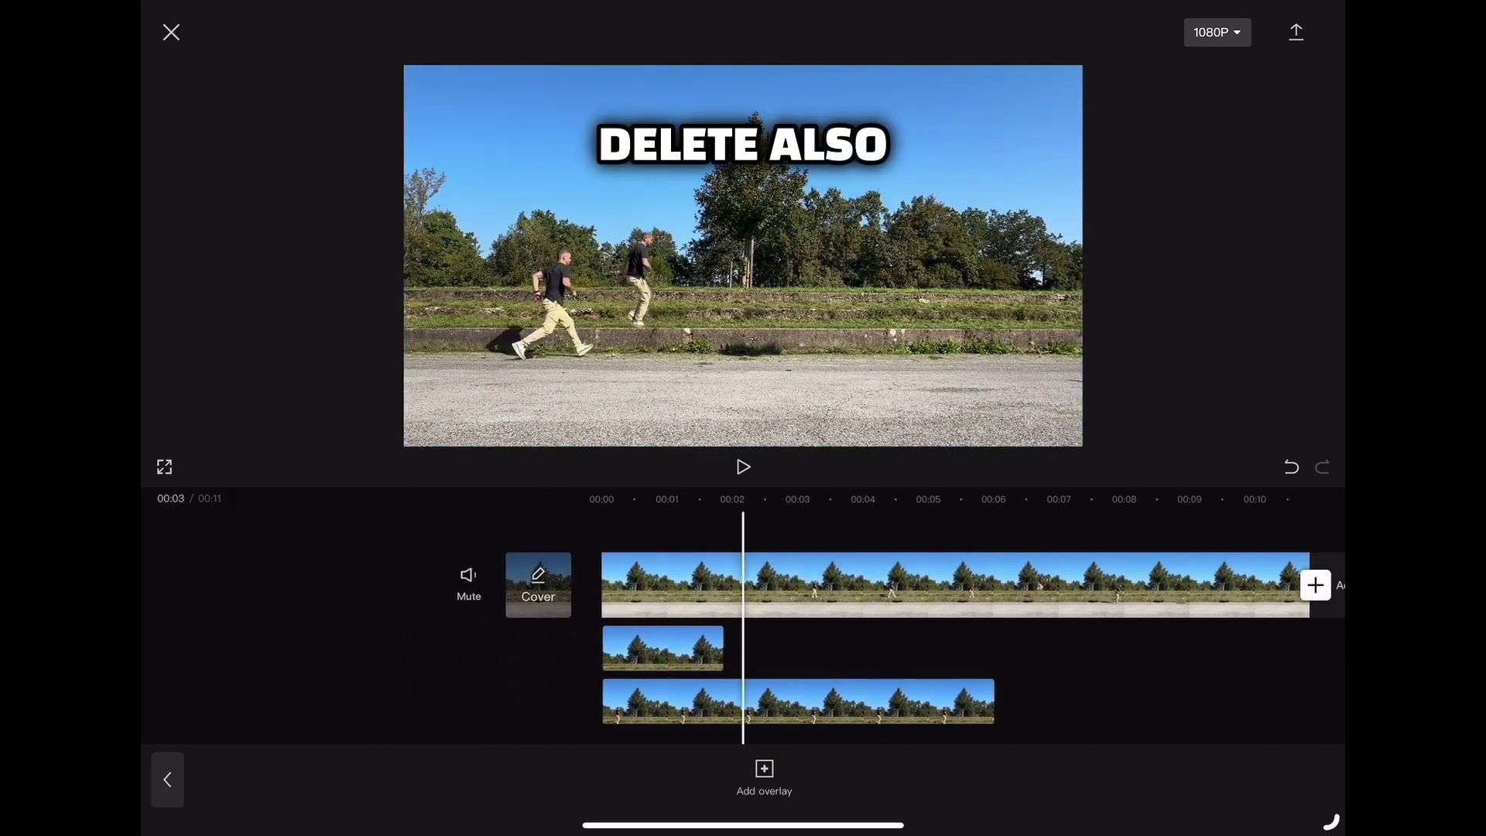
scroll(929, 639, "right", 2)
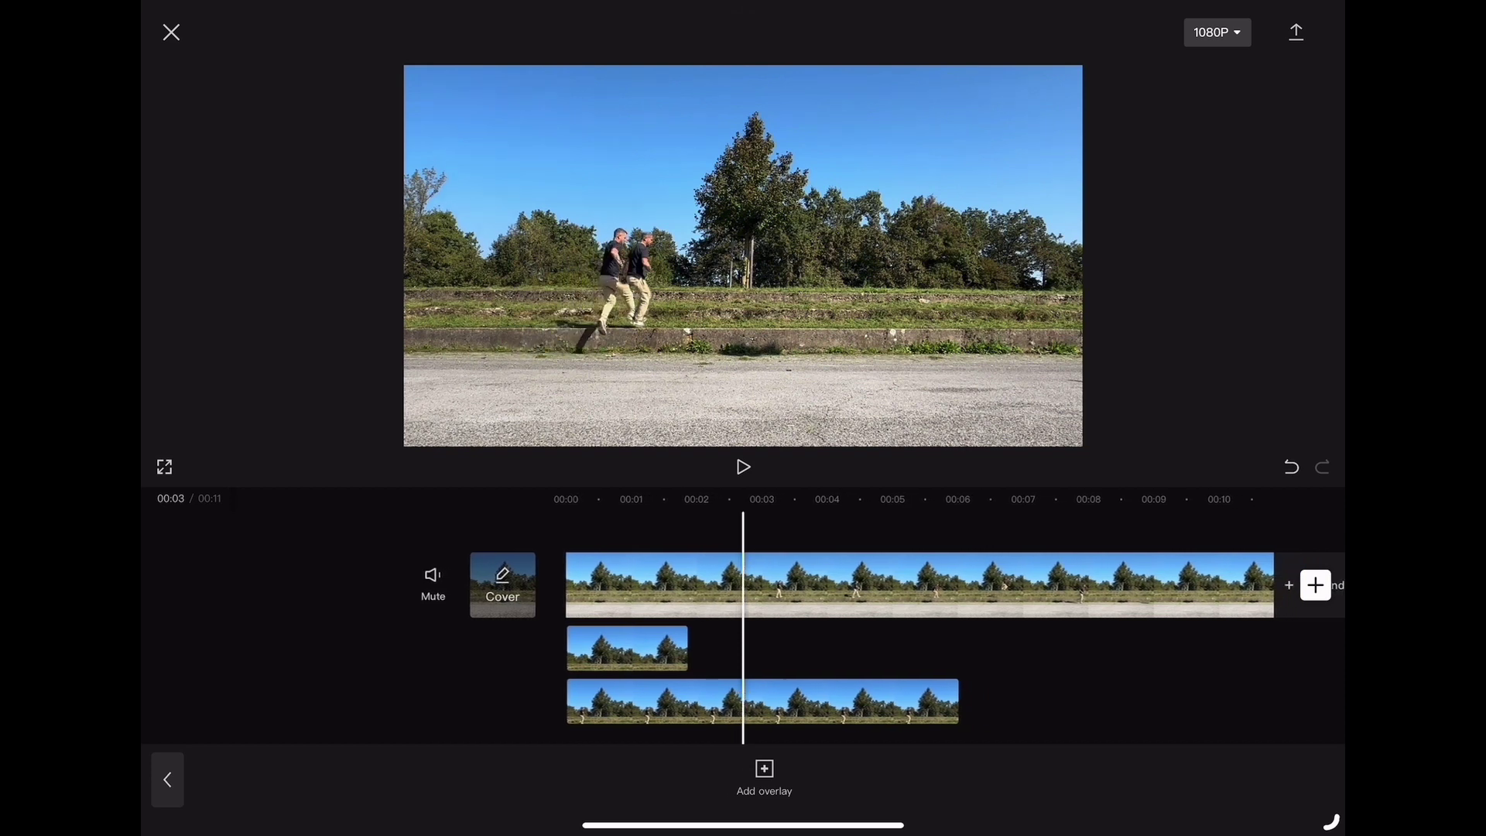
scroll(906, 639, "right", 1)
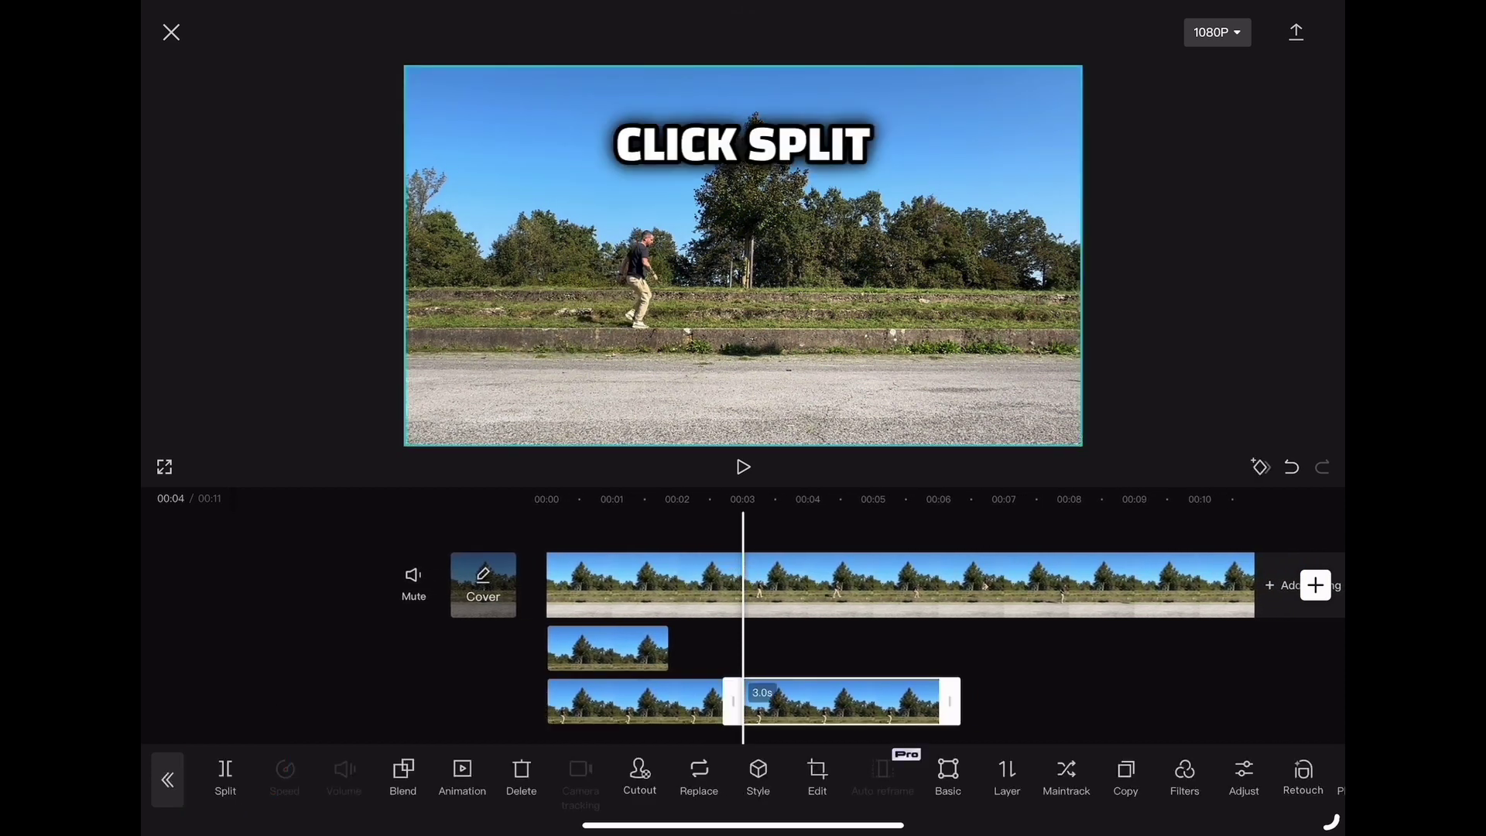
left_click(521, 775)
scroll(929, 639, "left", 4)
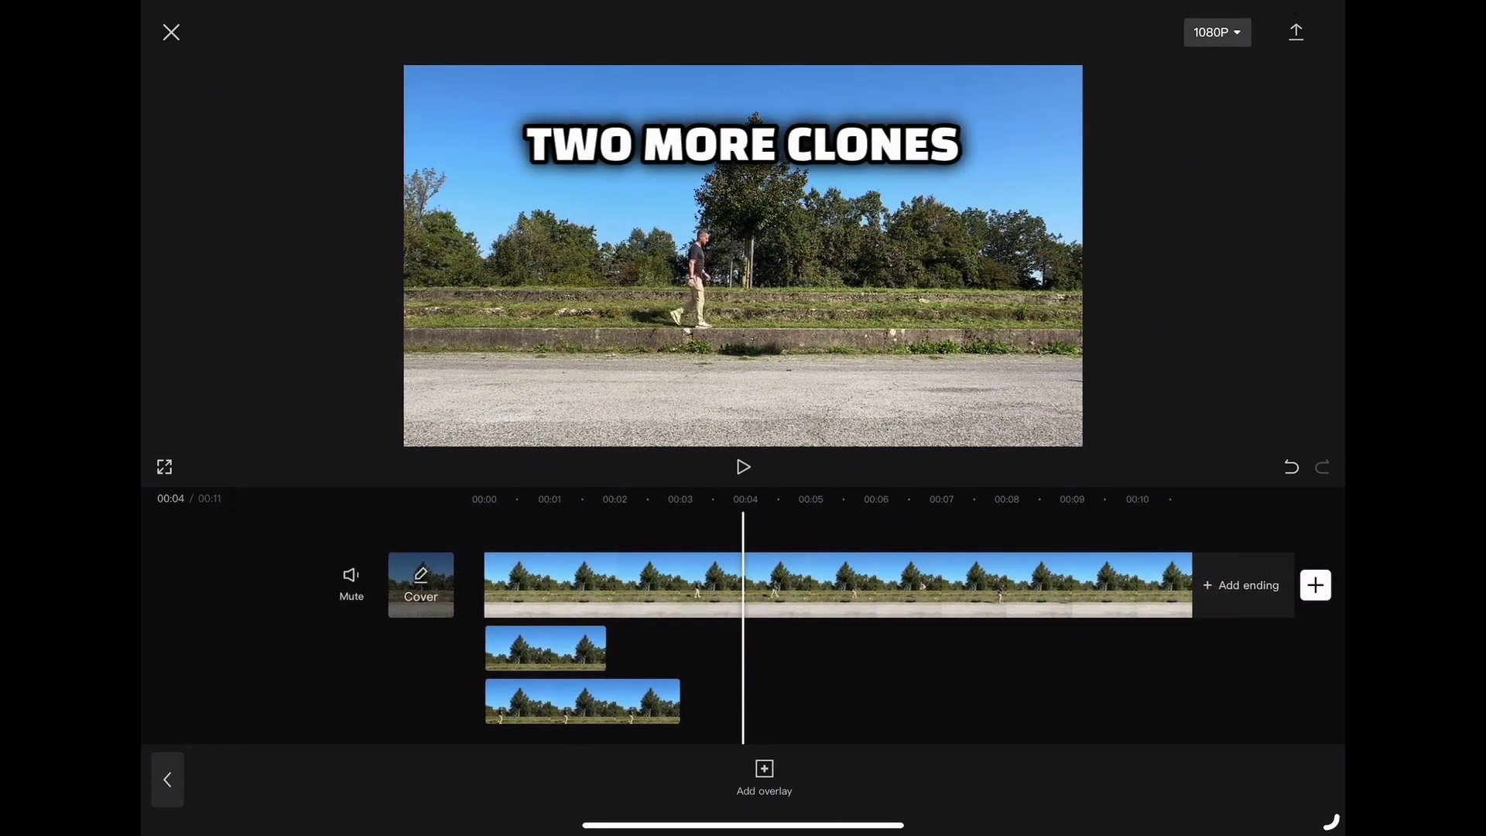
Step: Move the playhead to about 00:07 and select the main walking clip
left_click_drag(905, 685, 709, 685)
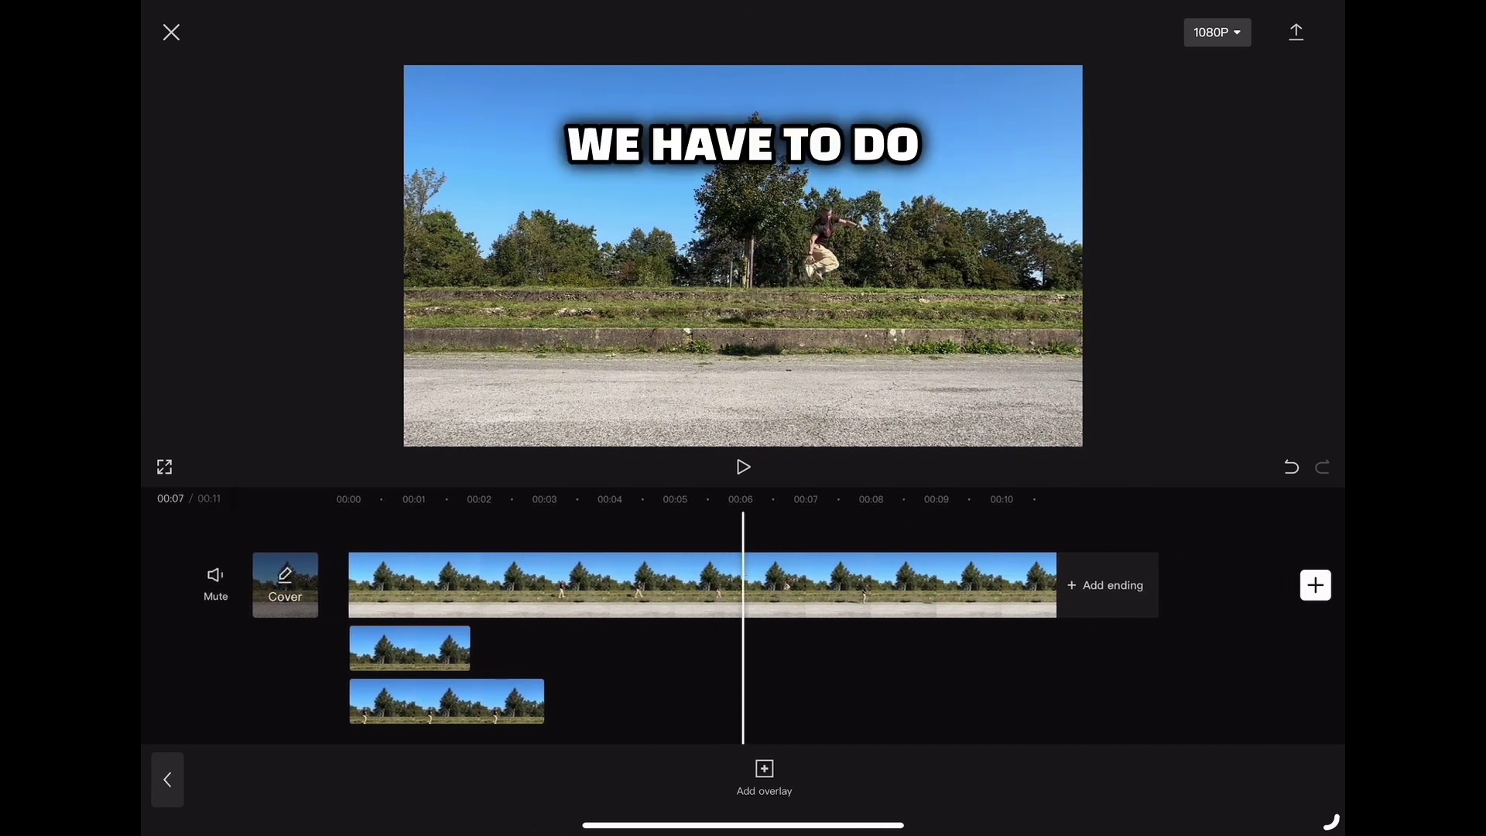
left_click(651, 585)
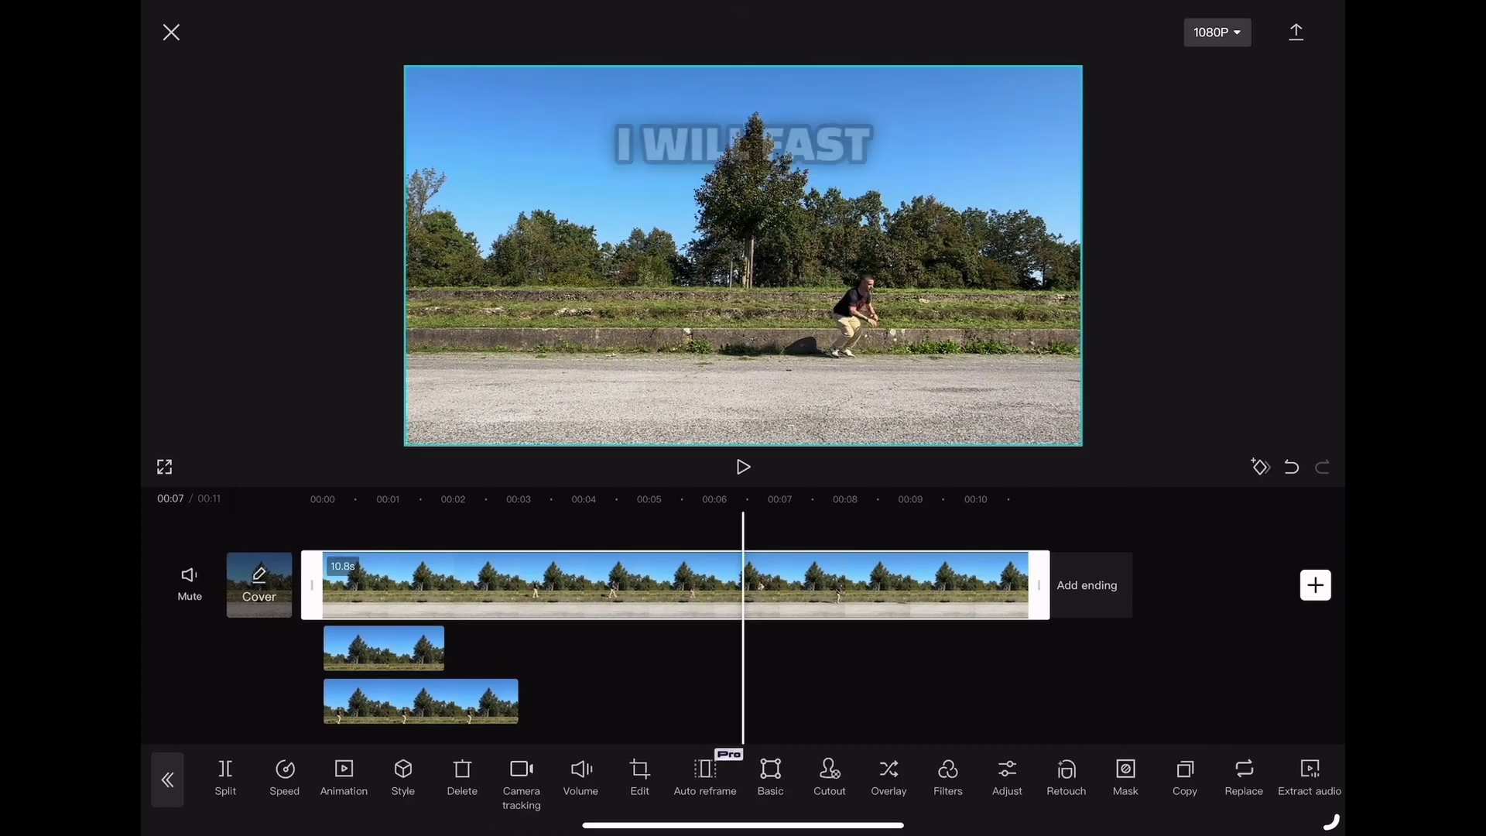